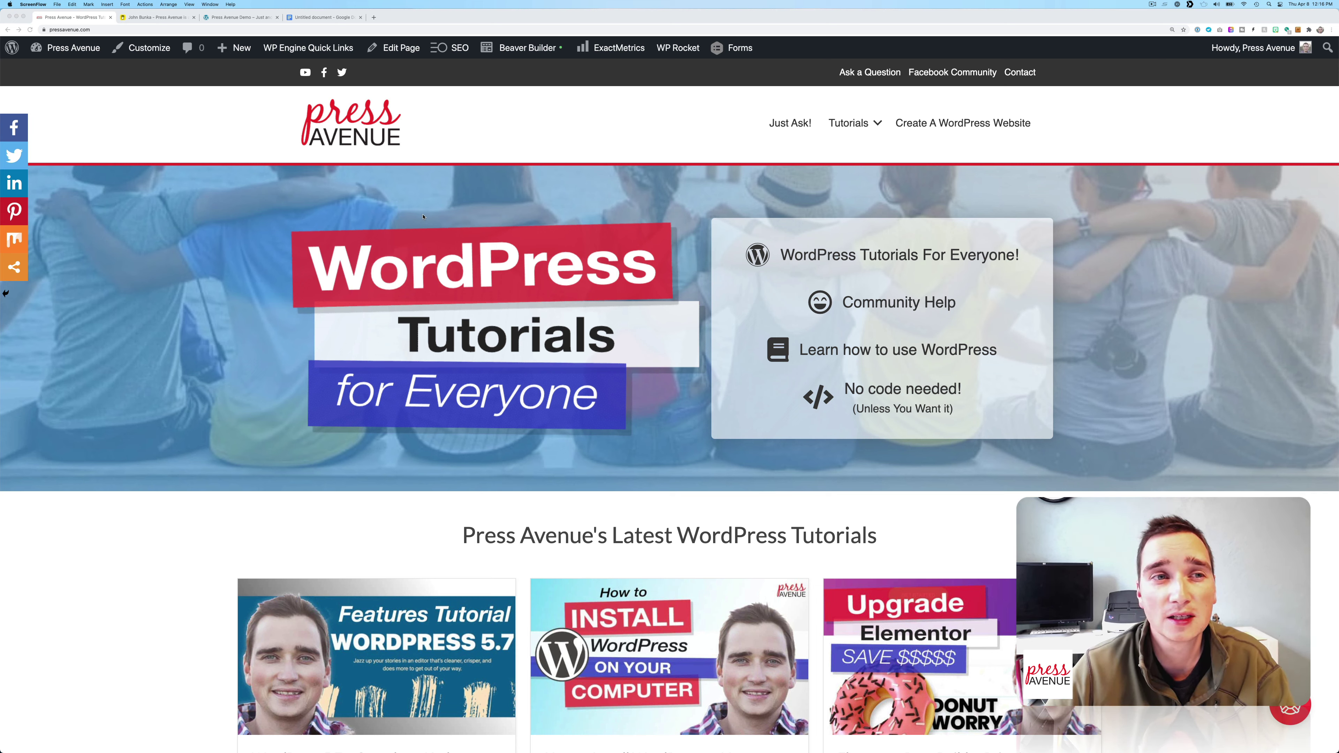
Switch to the Press Avenue Buy Me a Coffee page and zoom it to 150%.
{"action": "left_click", "coordinate": [167, 18]}
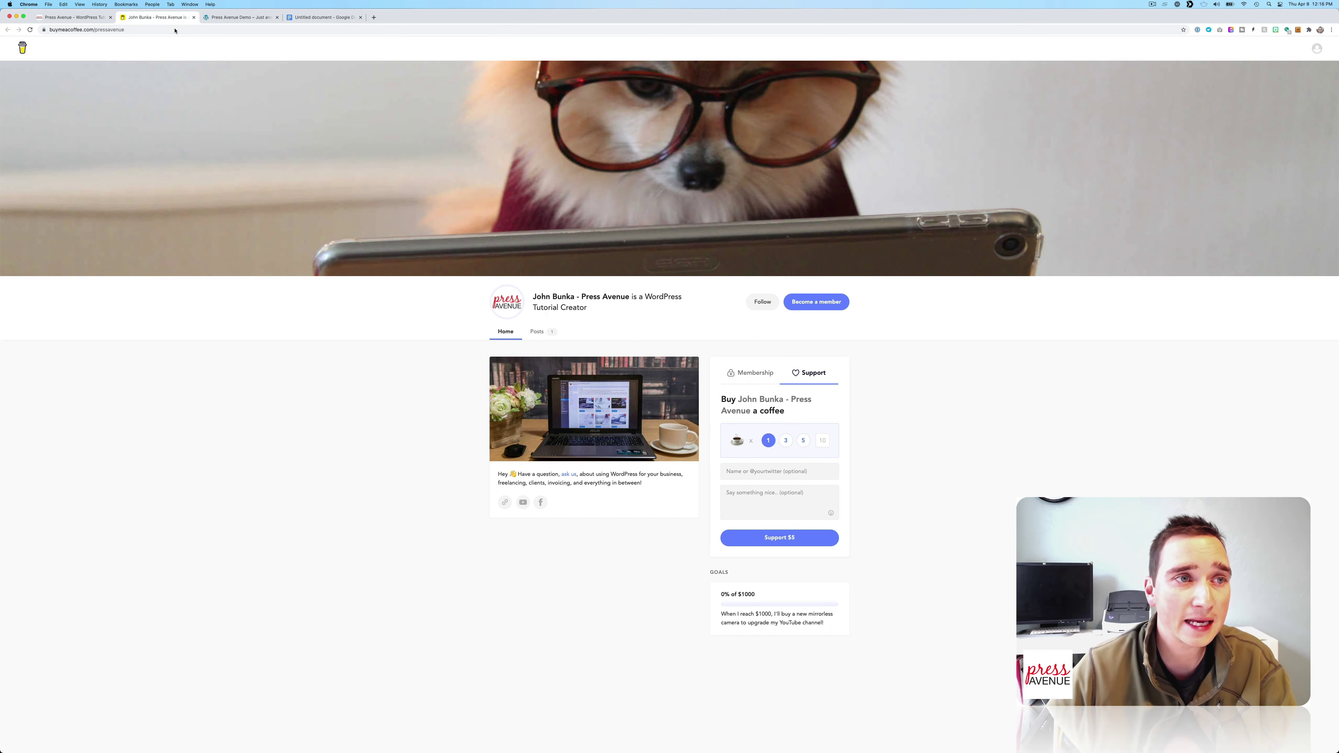
{"action": "scroll", "coordinate": [345, 256], "scroll_direction": "down", "scroll_amount": 2}
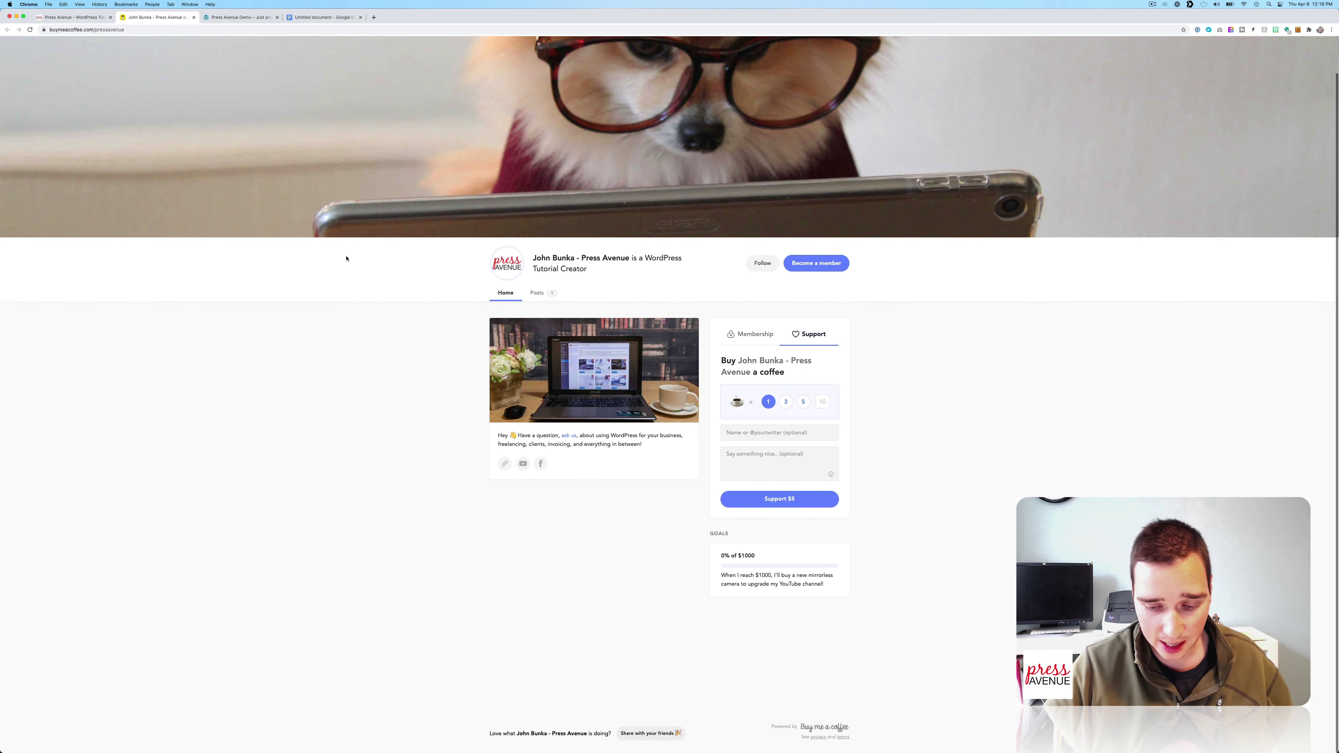
{"action": "key", "text": "super+equal"}
{"action": "key", "text": "super+equal"}
{"action": "key", "text": "super+equal"}
{"action": "key", "text": "super+equal"}
{"action": "key", "text": "super+equal"}
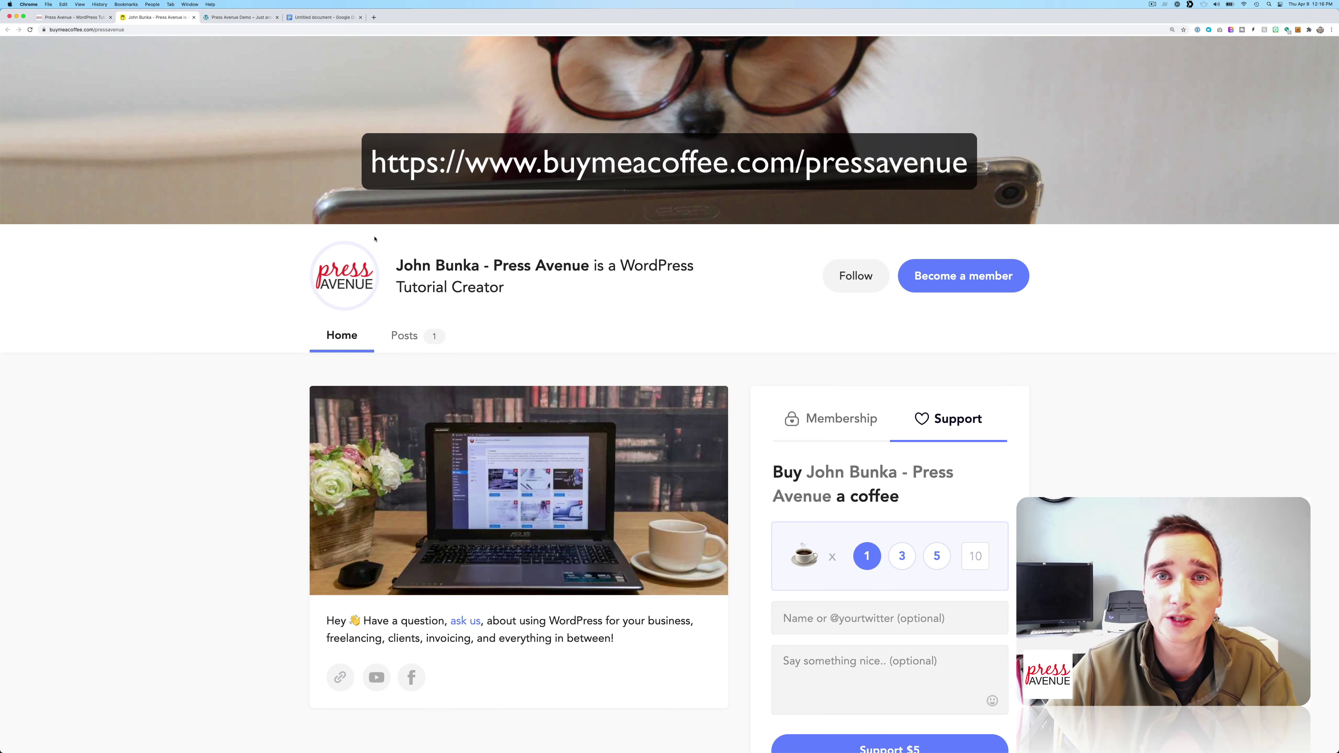
Go from the Press Avenue Demo site to its admin dashboard and the installed themes list.
{"action": "left_click", "coordinate": [235, 17]}
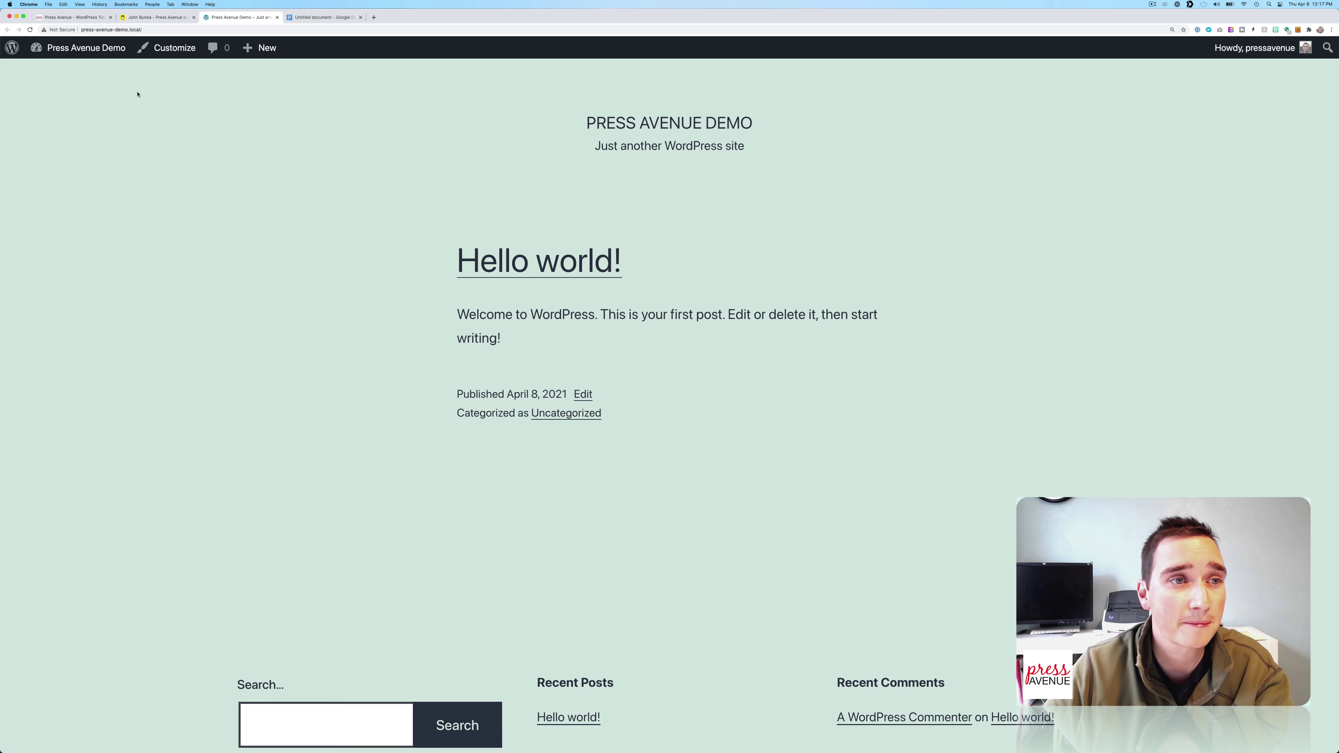
{"action": "left_click", "coordinate": [79, 72]}
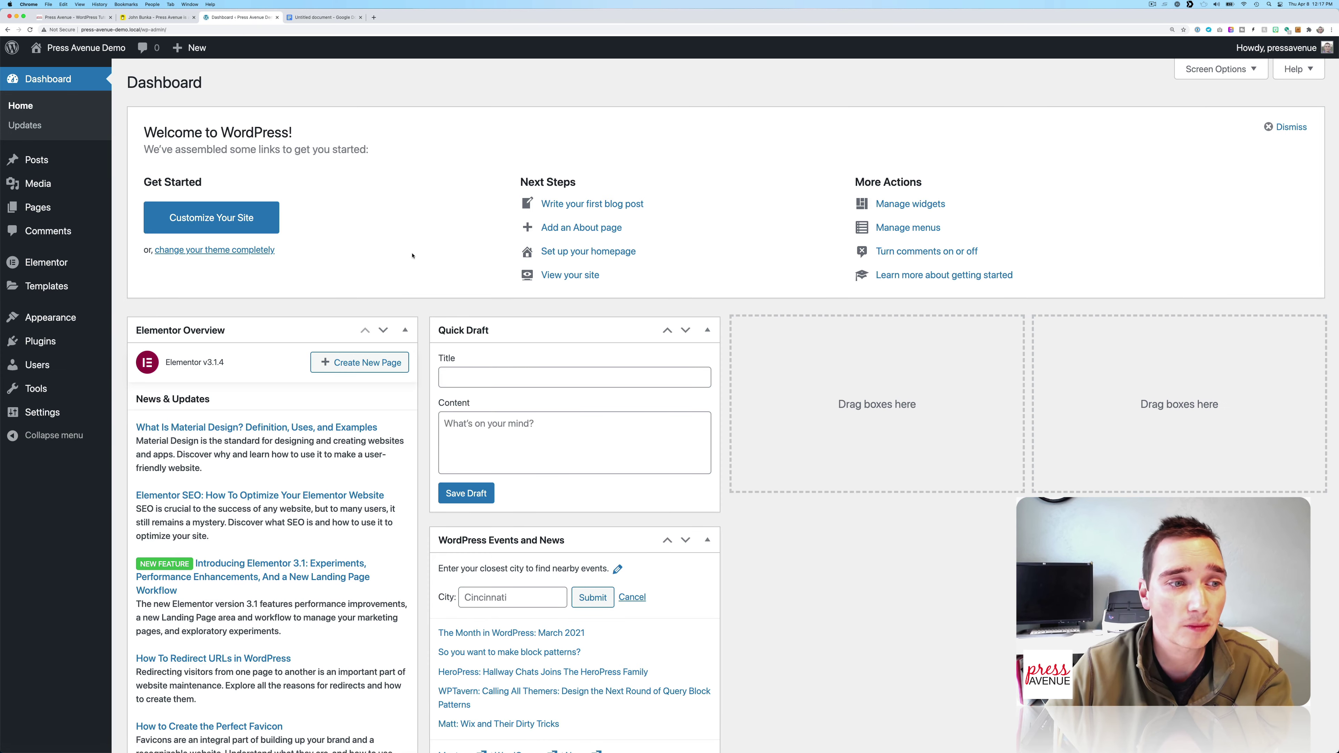
{"action": "left_click", "coordinate": [40, 341]}
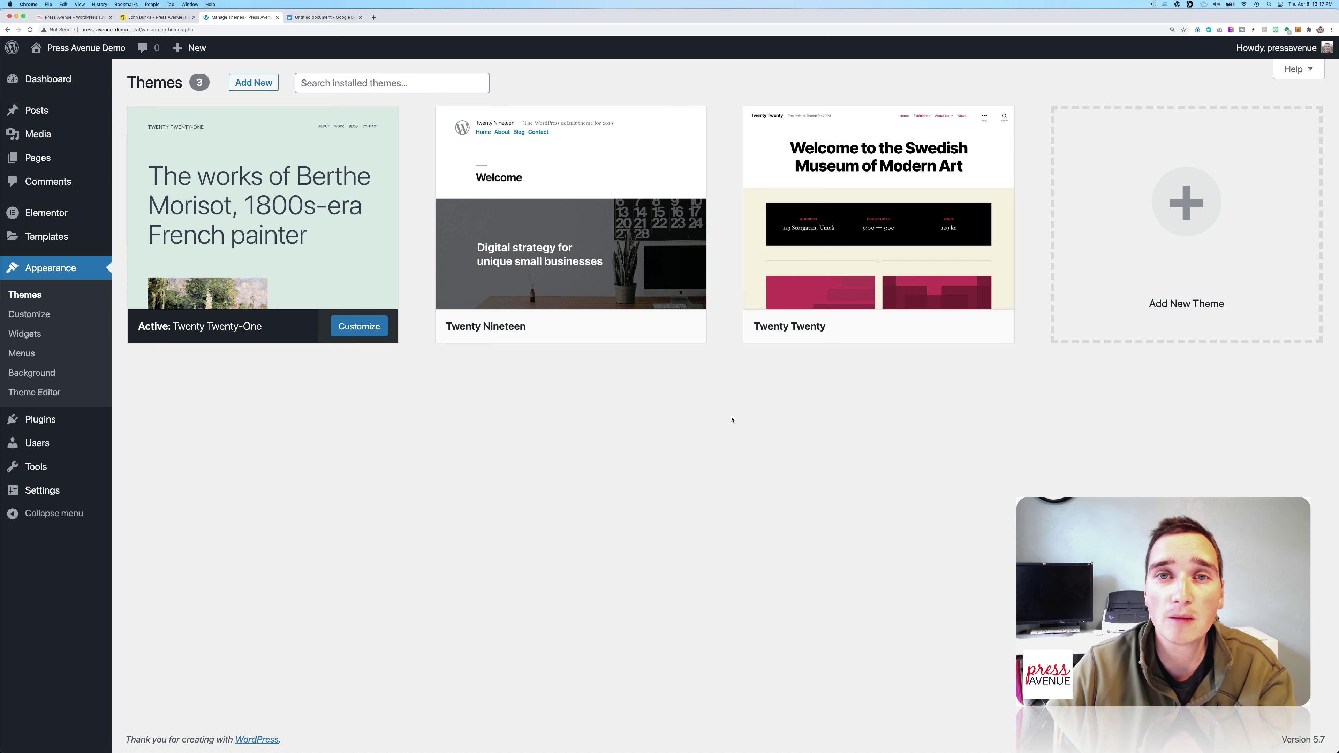
Search new themes for 'hello', then install and activate Hello Elementor.
{"action": "left_click", "coordinate": [254, 83]}
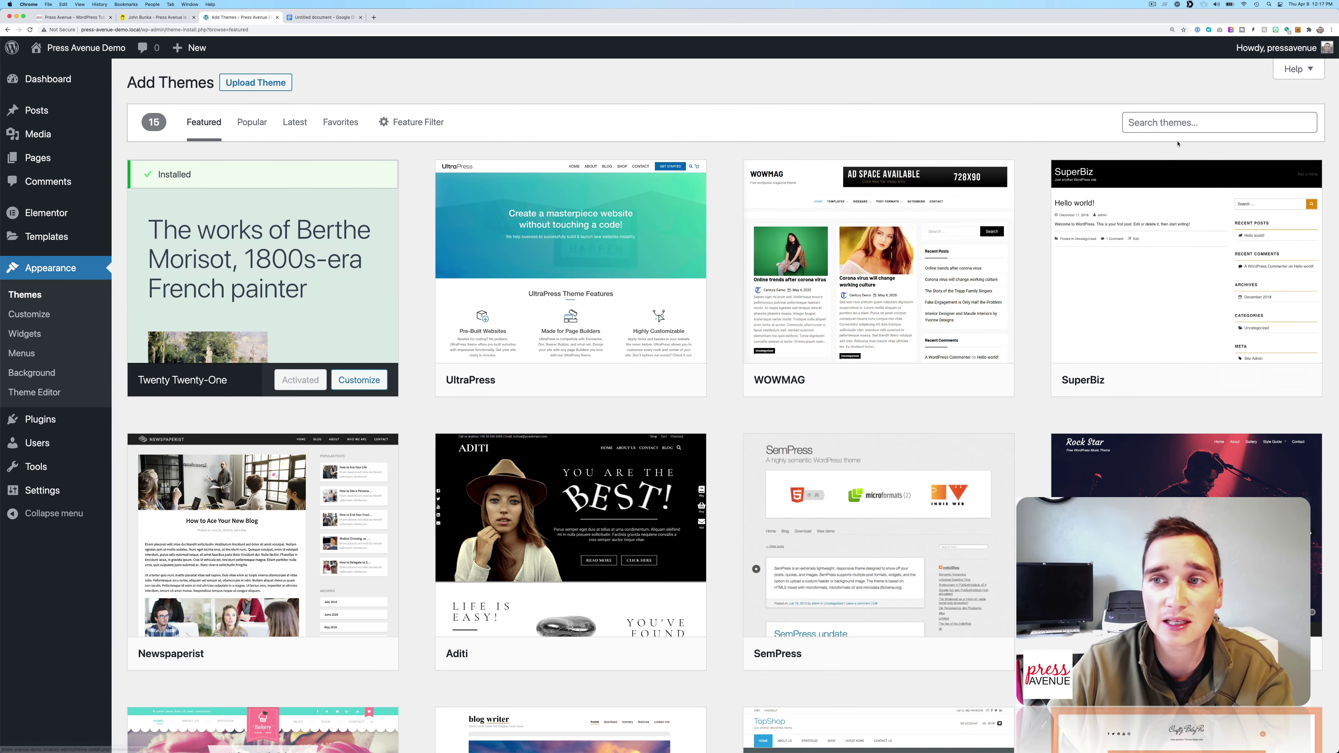
{"action": "left_click", "coordinate": [1163, 126]}
{"action": "type", "text": "hello"}
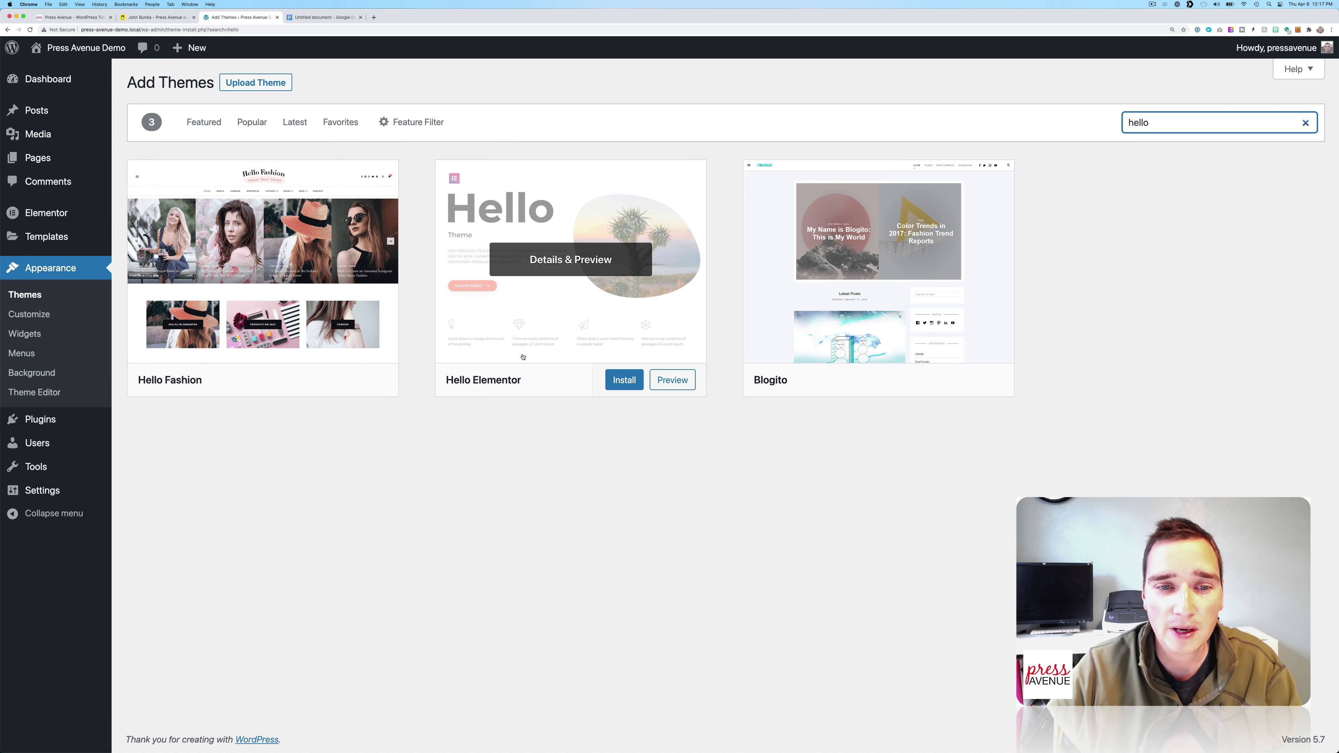
{"action": "left_click", "coordinate": [630, 379]}
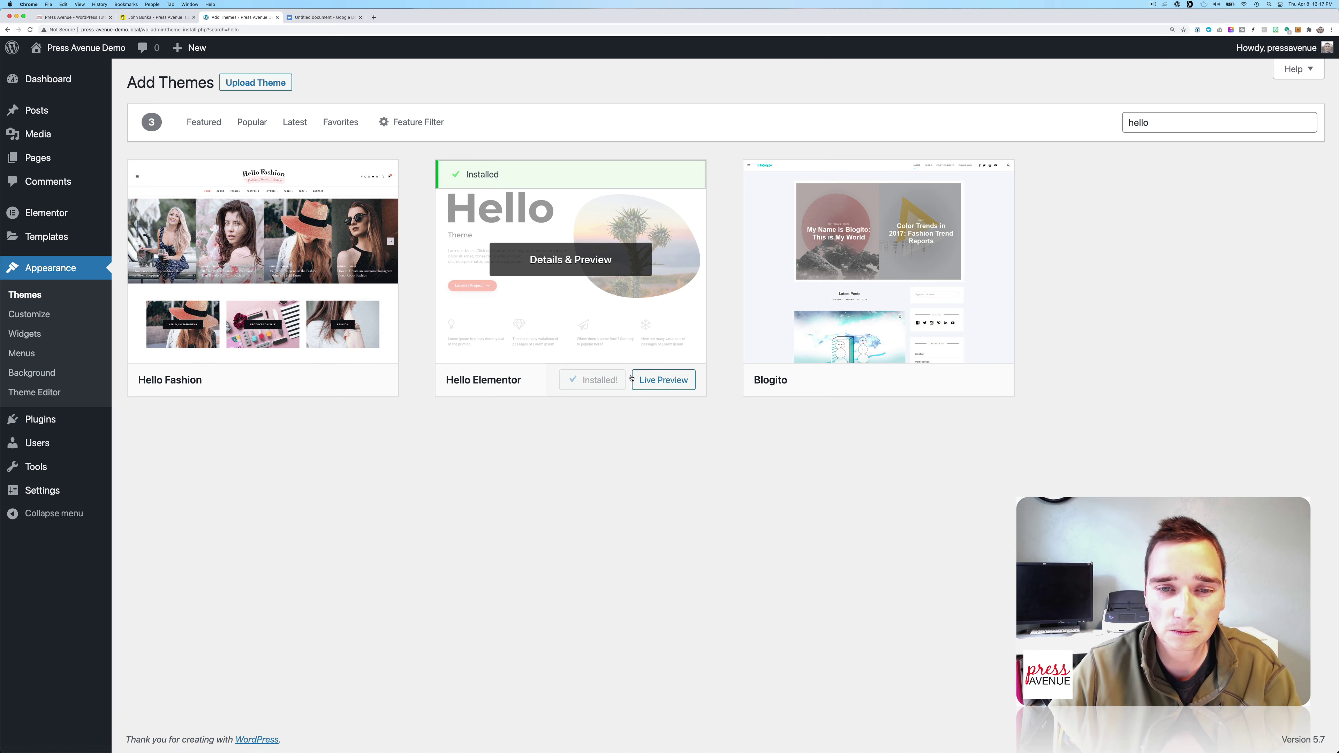
{"action": "left_click", "coordinate": [615, 380]}
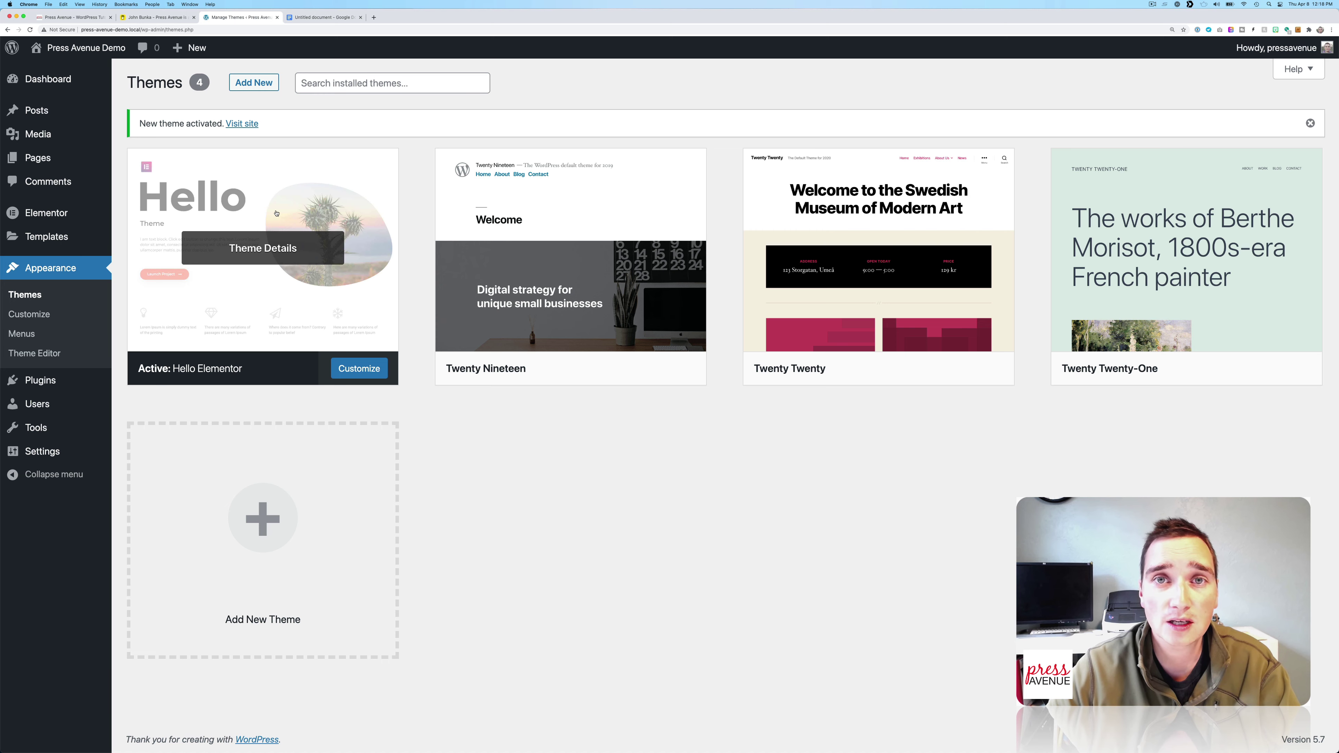
Search new plugins for 'child theme', then install and activate Child Theme Configurator.
{"action": "mouse_move", "coordinate": [85, 390]}
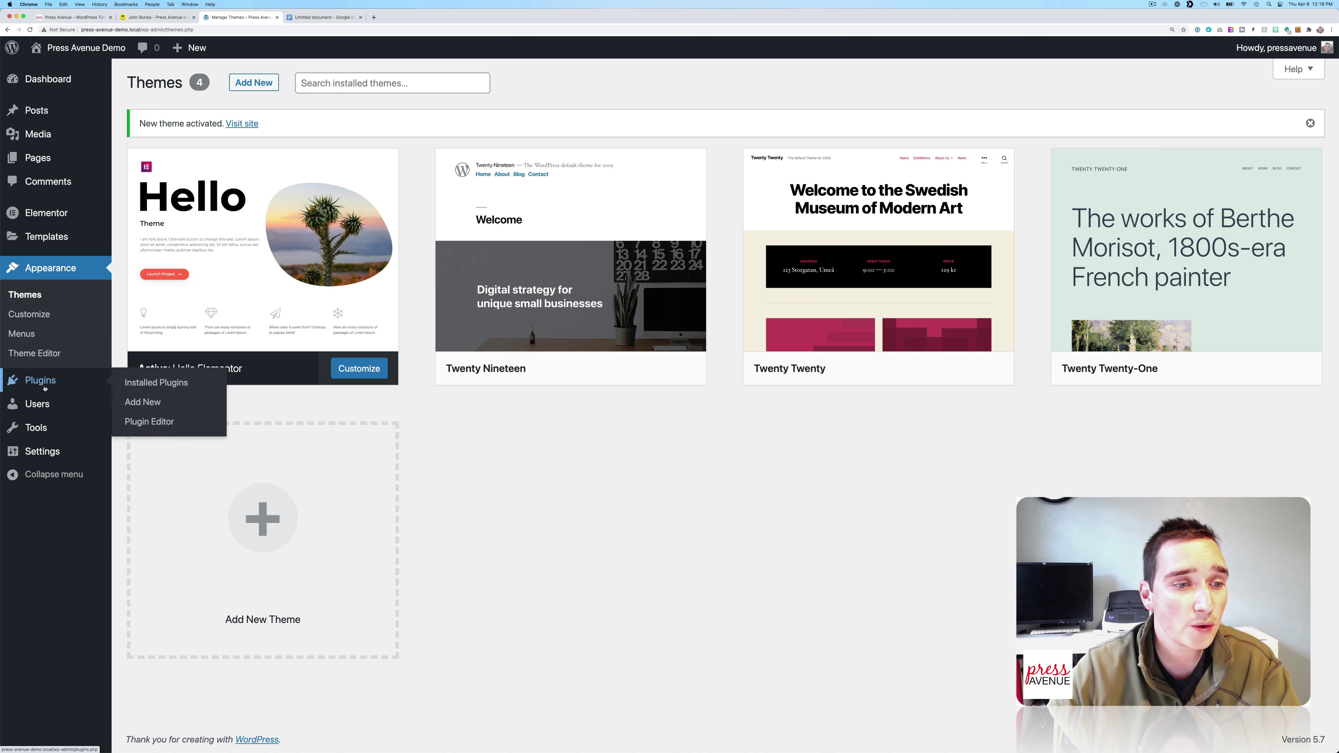
{"action": "left_click", "coordinate": [161, 403]}
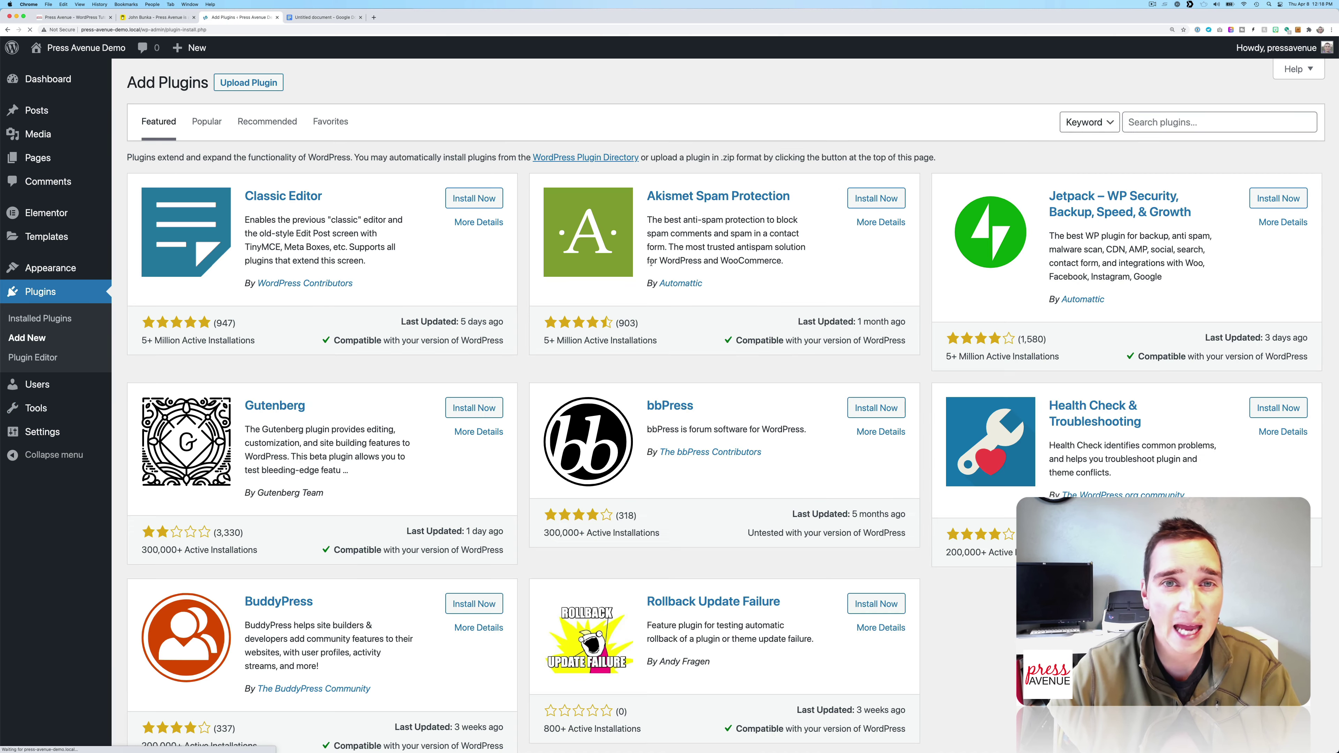
{"action": "left_click", "coordinate": [1176, 114]}
{"action": "type", "text": "chil"}
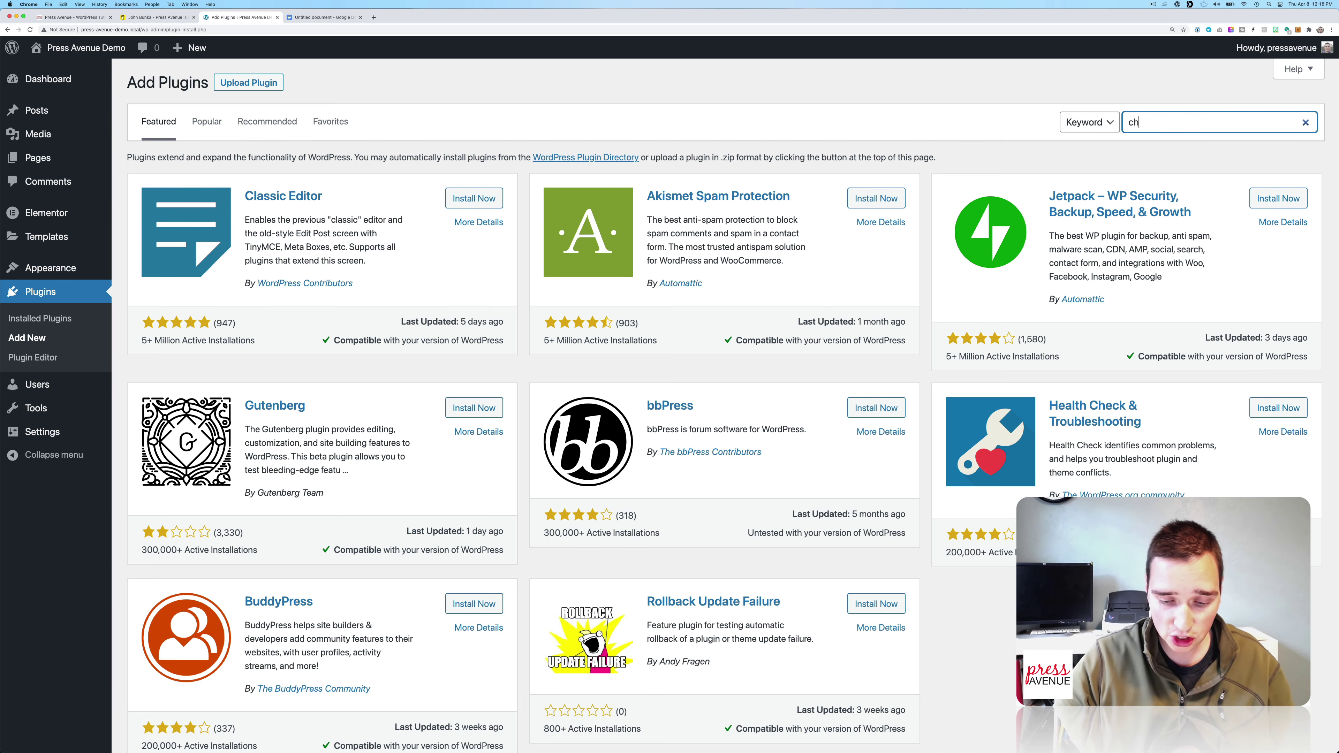
{"action": "type", "text": "d theme"}
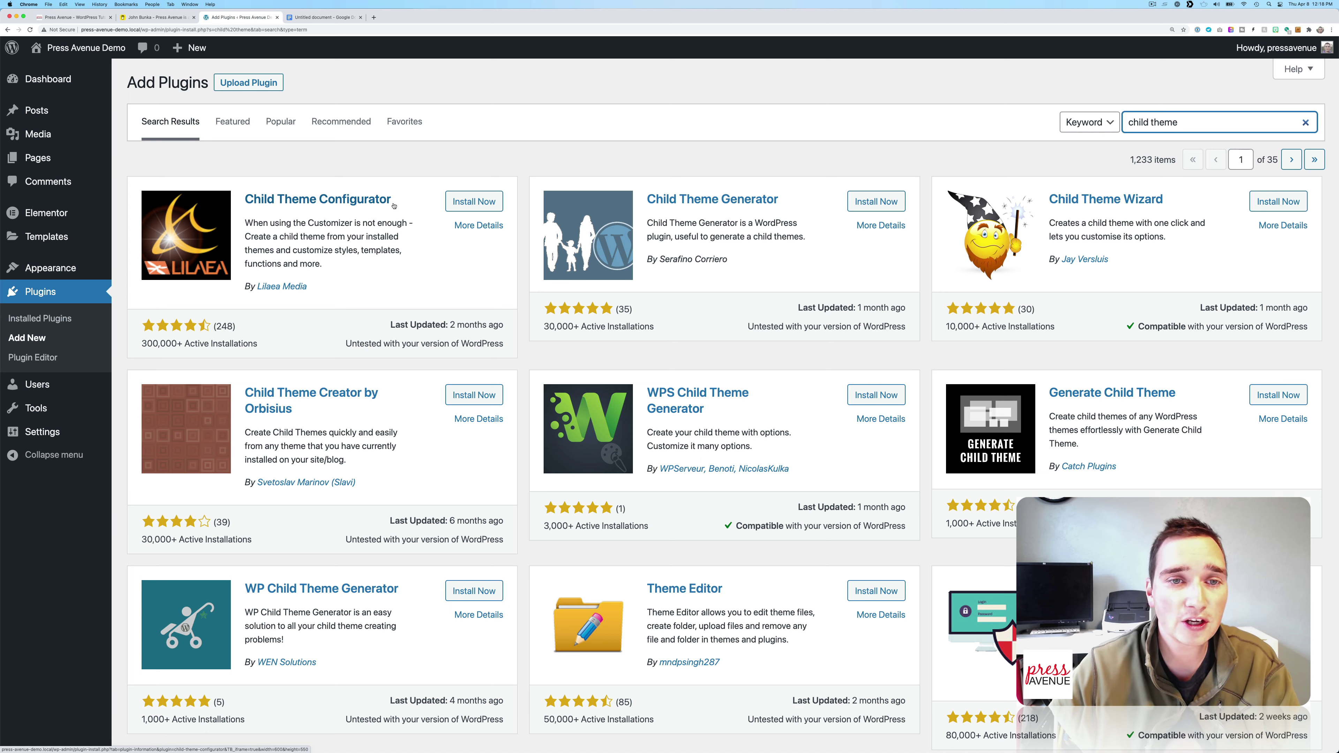
{"action": "left_click", "coordinate": [484, 204]}
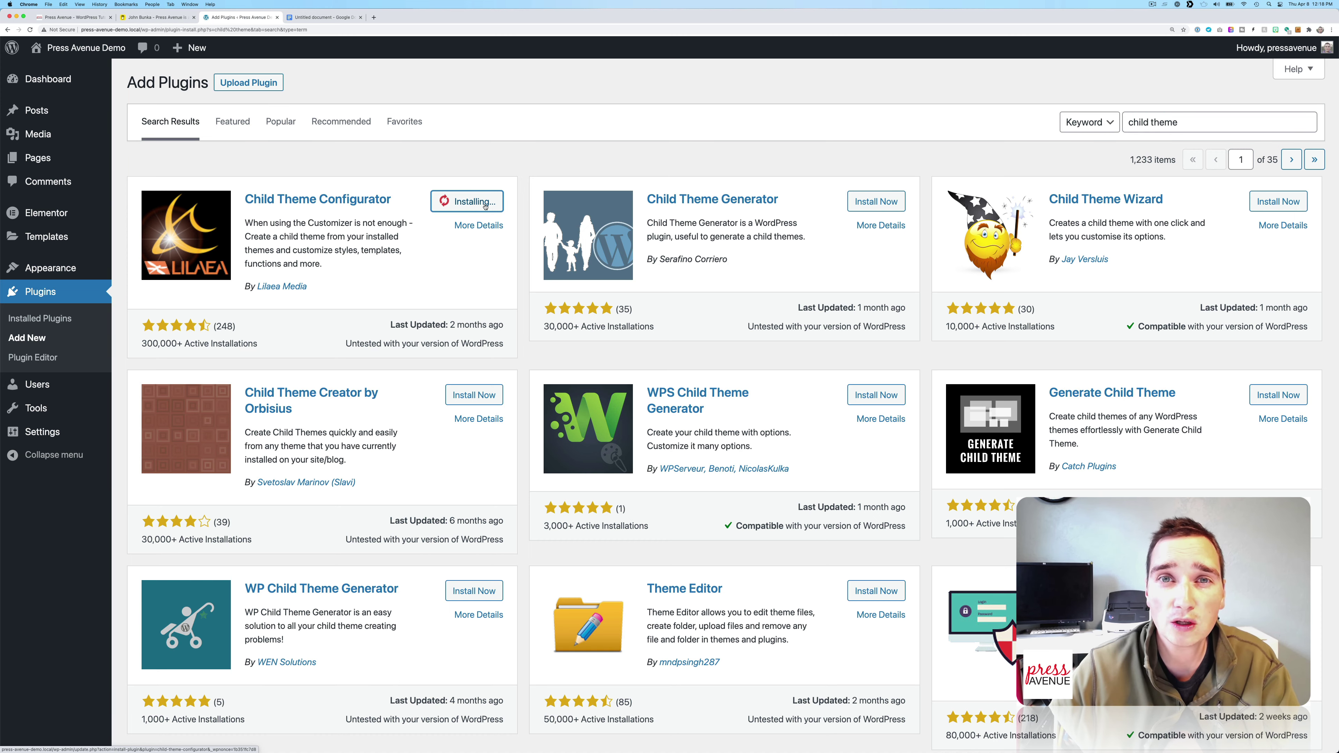
{"action": "left_click", "coordinate": [487, 203]}
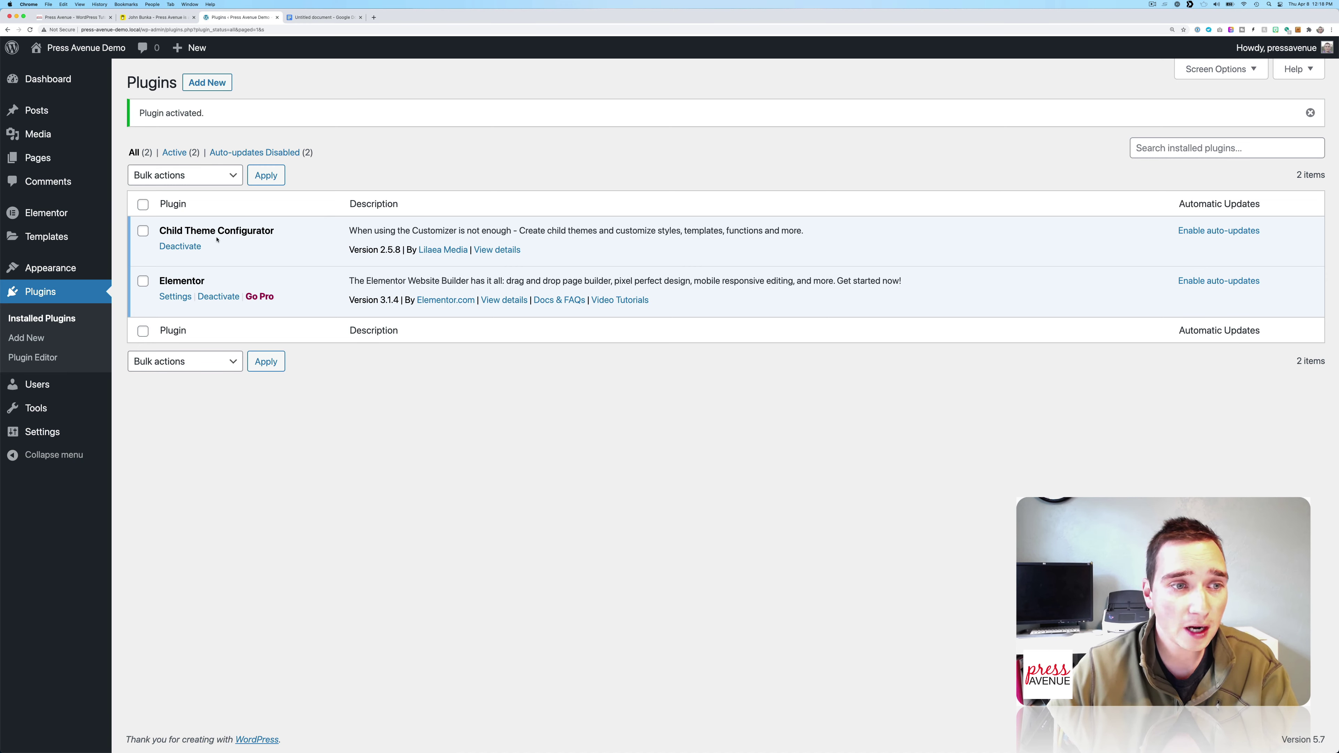
{"action": "mouse_move", "coordinate": [82, 402]}
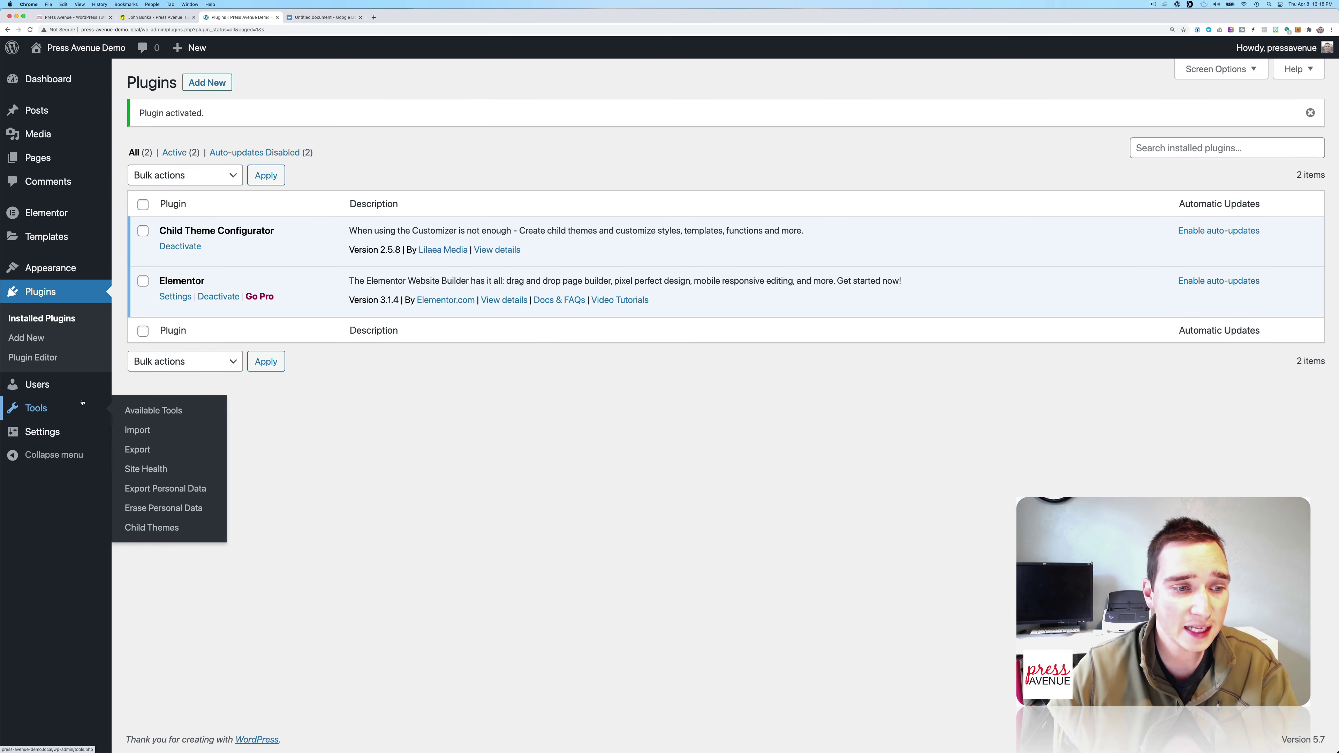
In Tools > Child Themes, keep Hello Elementor as the parent theme and analyze it.
{"action": "left_click", "coordinate": [159, 528]}
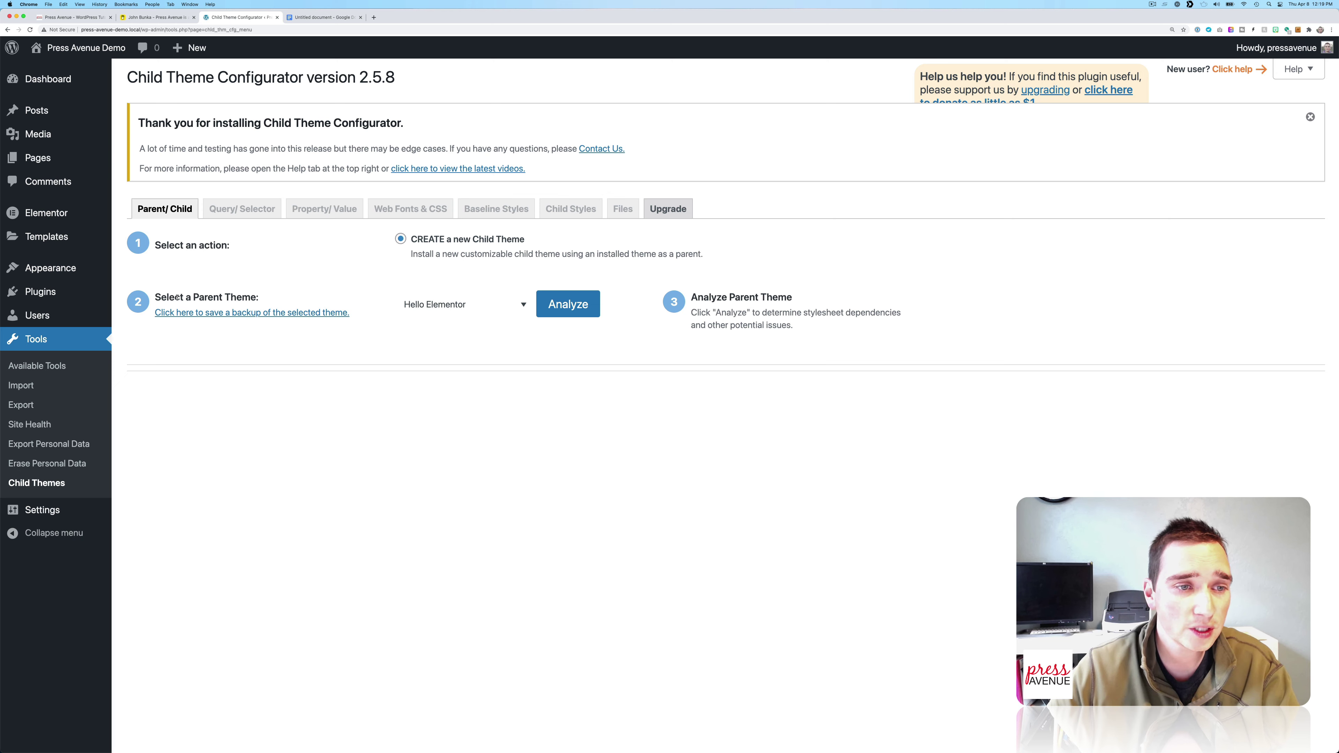
{"action": "left_click", "coordinate": [523, 304]}
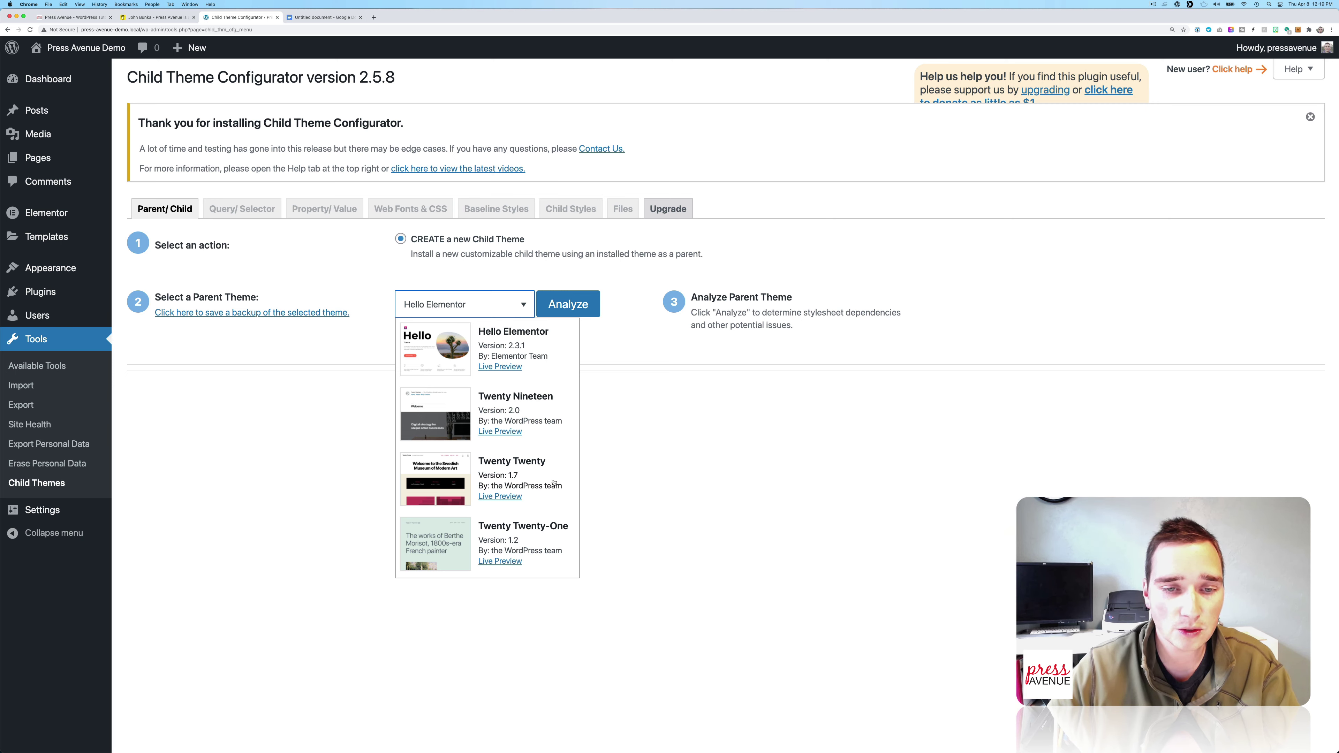
{"action": "left_click", "coordinate": [527, 340]}
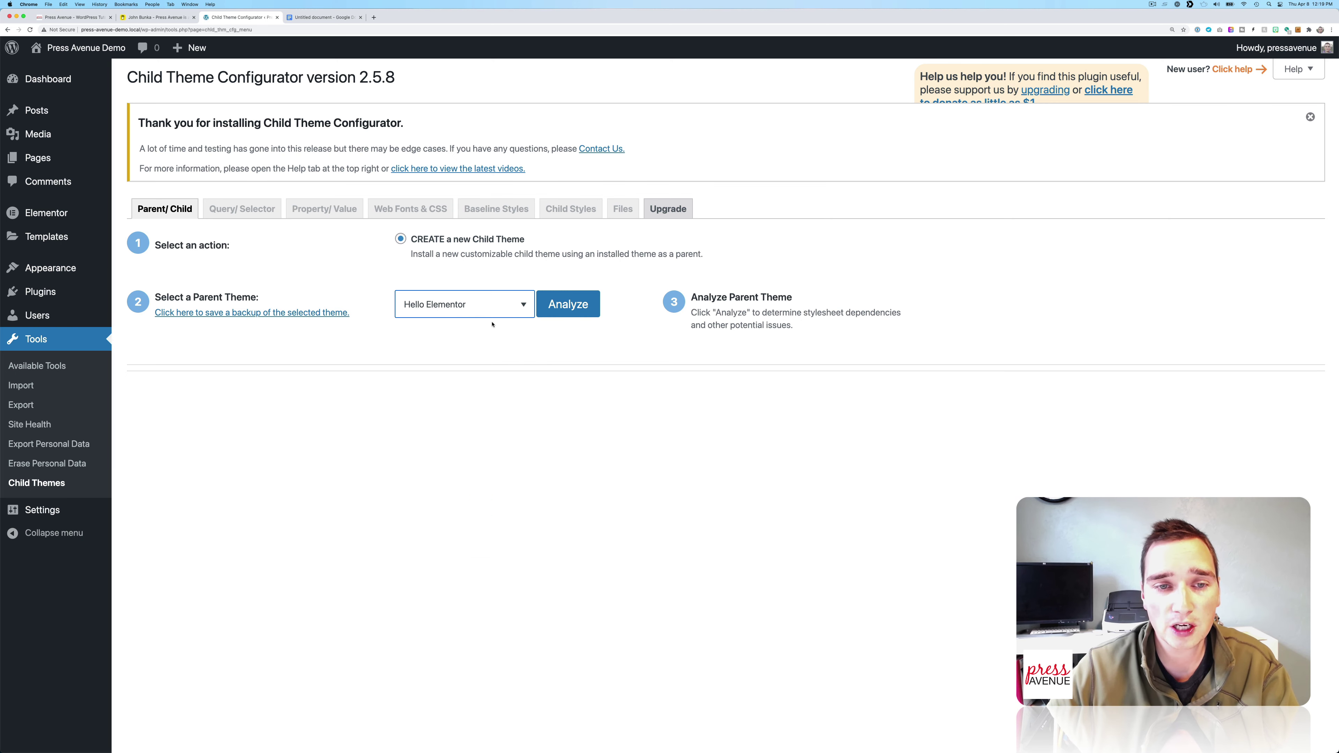
{"action": "left_click", "coordinate": [568, 305]}
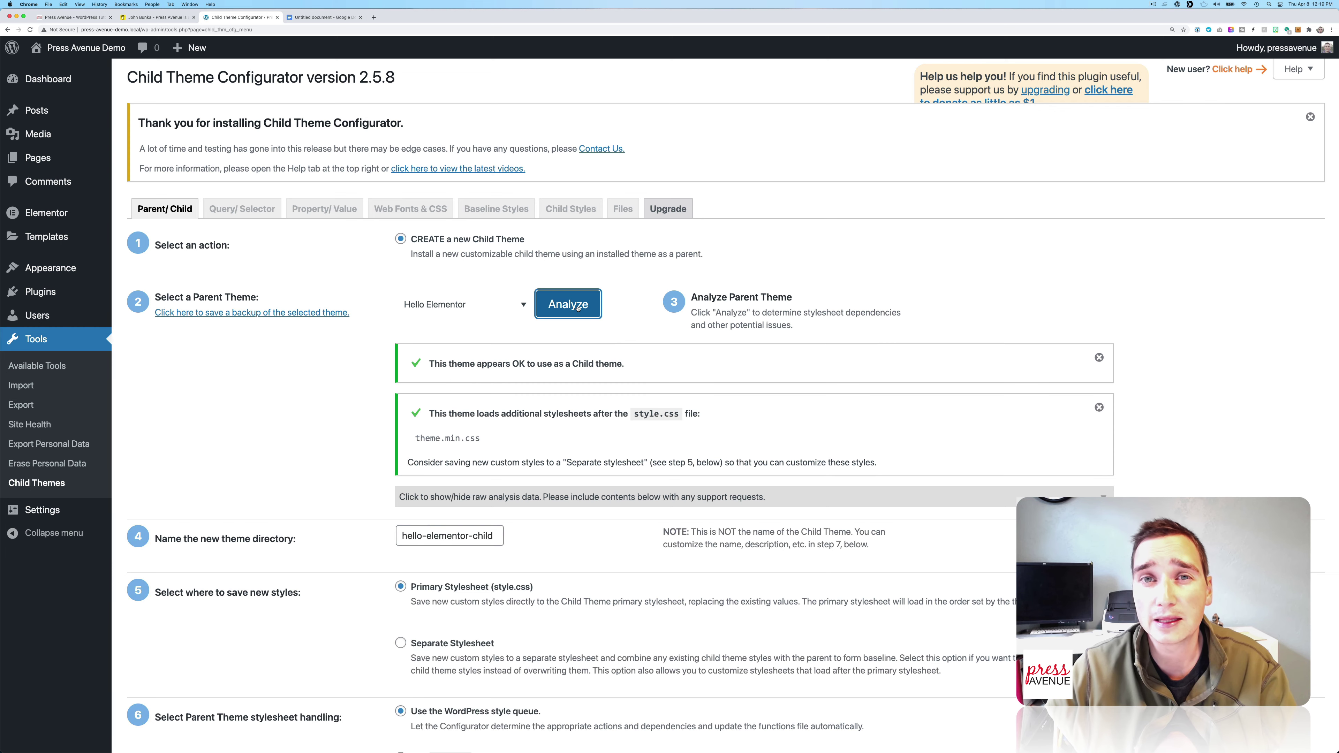
{"action": "scroll", "coordinate": [308, 393], "scroll_direction": "down", "scroll_amount": 3}
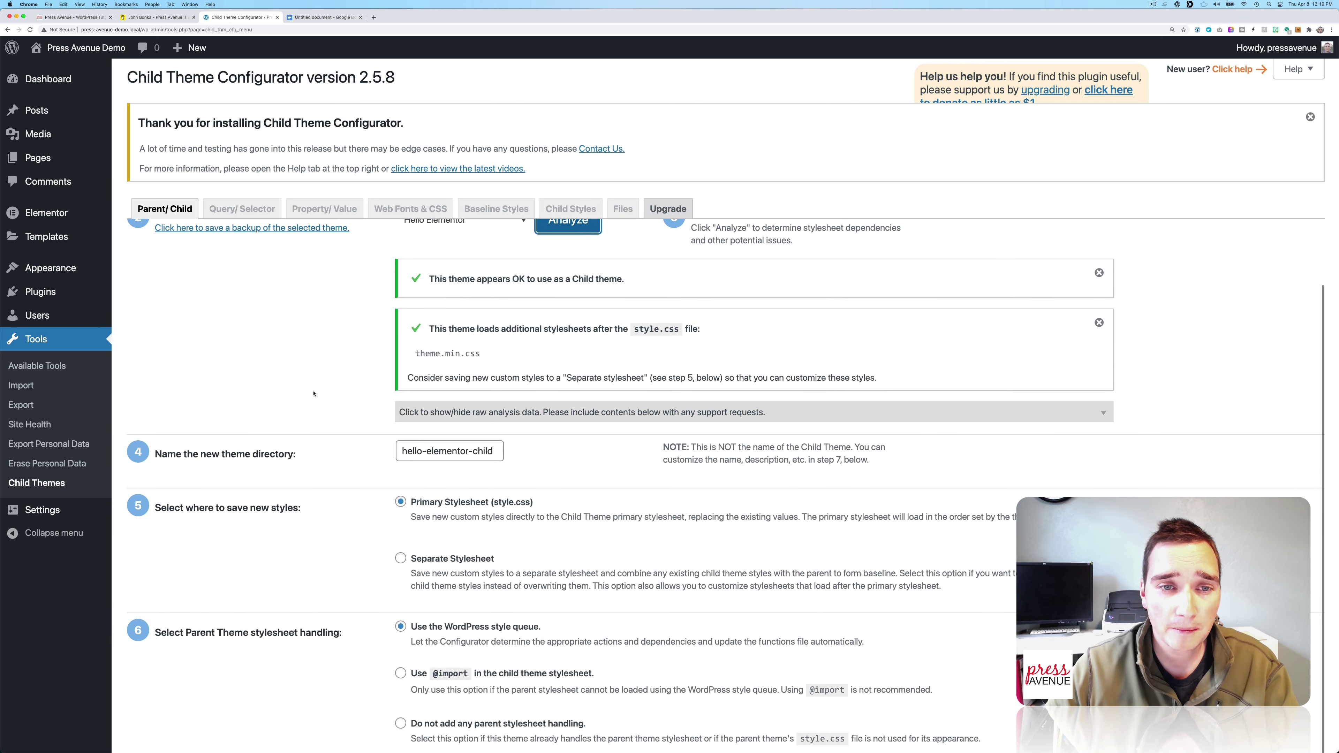
{"action": "scroll", "coordinate": [369, 369], "scroll_direction": "up", "scroll_amount": 1}
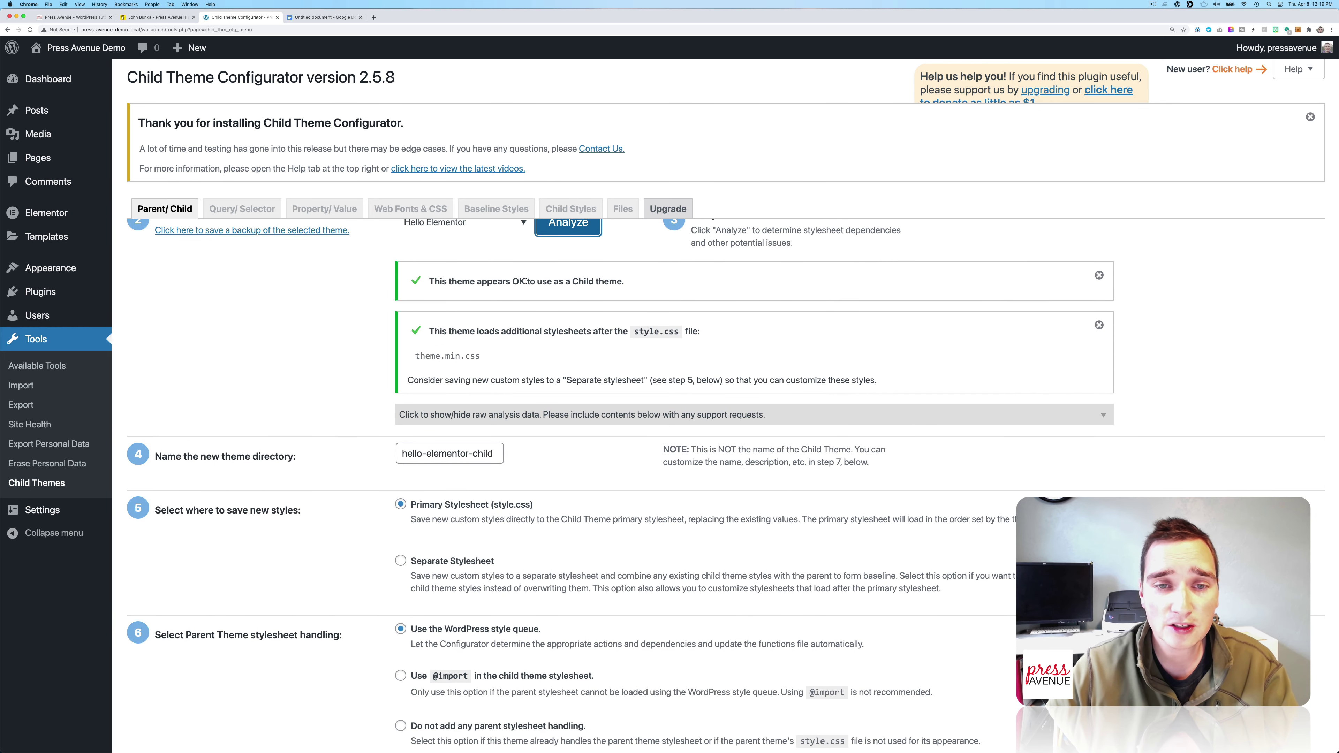
{"action": "scroll", "coordinate": [613, 281], "scroll_direction": "down", "scroll_amount": 2}
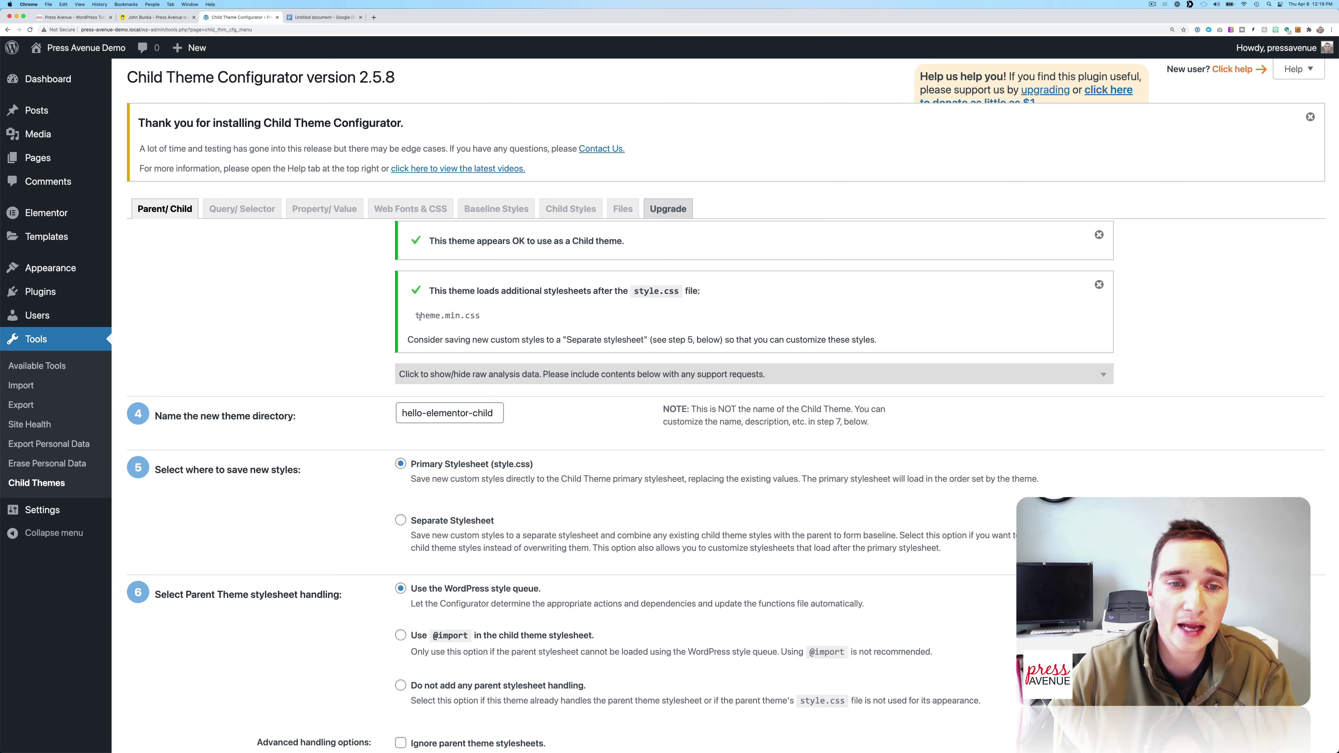
{"action": "left_click_drag", "start_coordinate": [424, 315], "coordinate": [482, 316]}
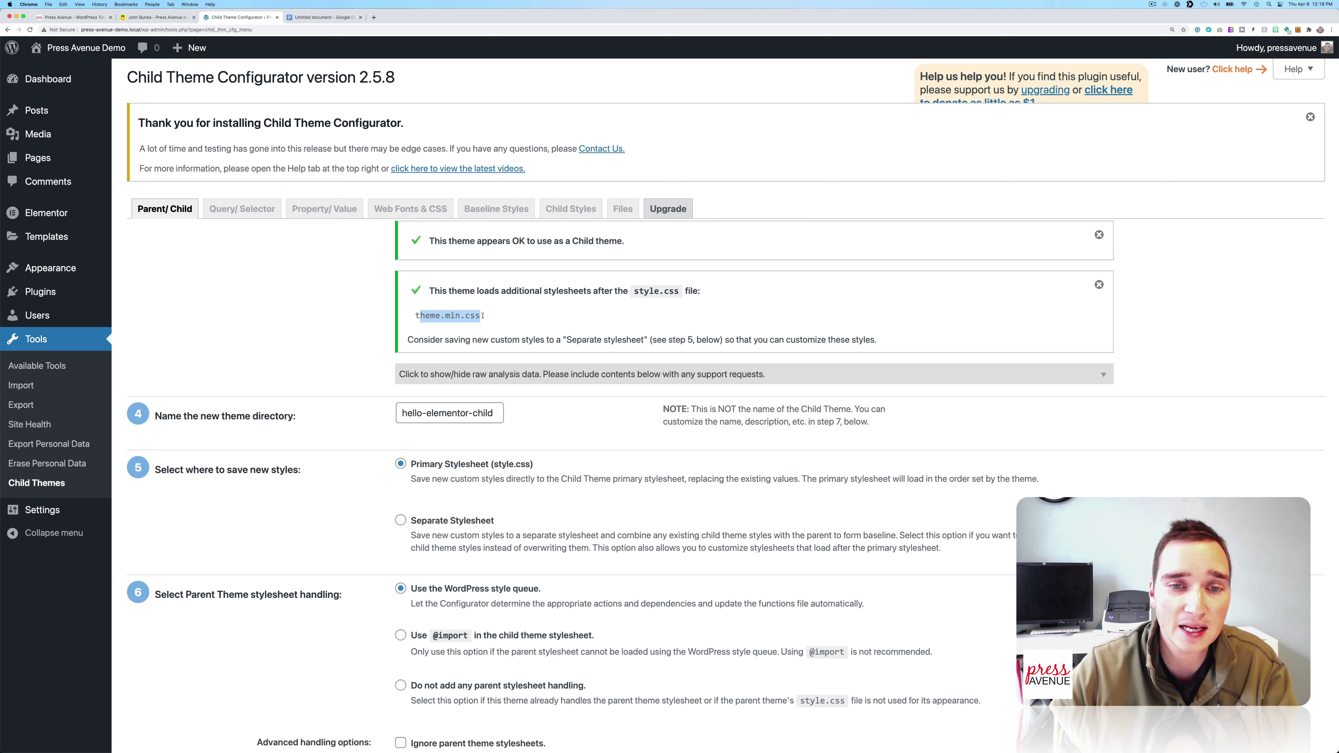
{"action": "left_click", "coordinate": [482, 318]}
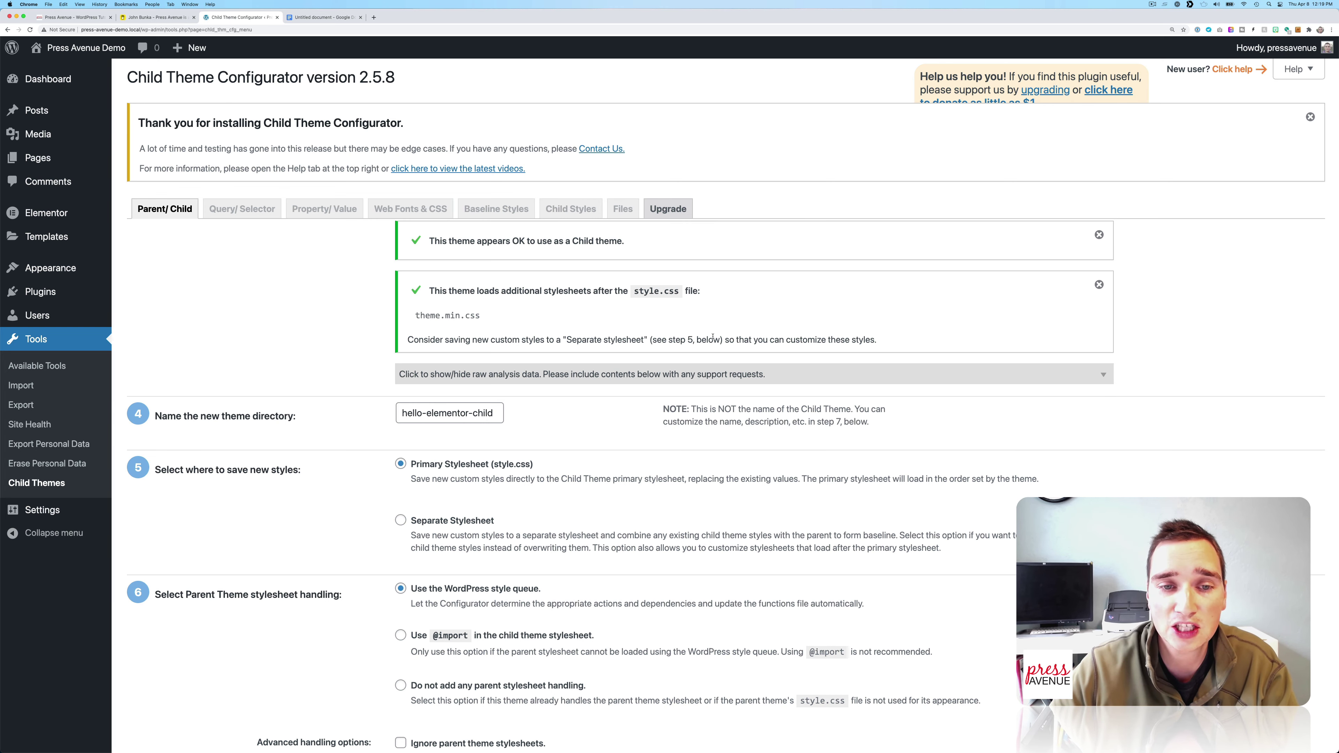
{"action": "scroll", "coordinate": [781, 355], "scroll_direction": "down", "scroll_amount": 3}
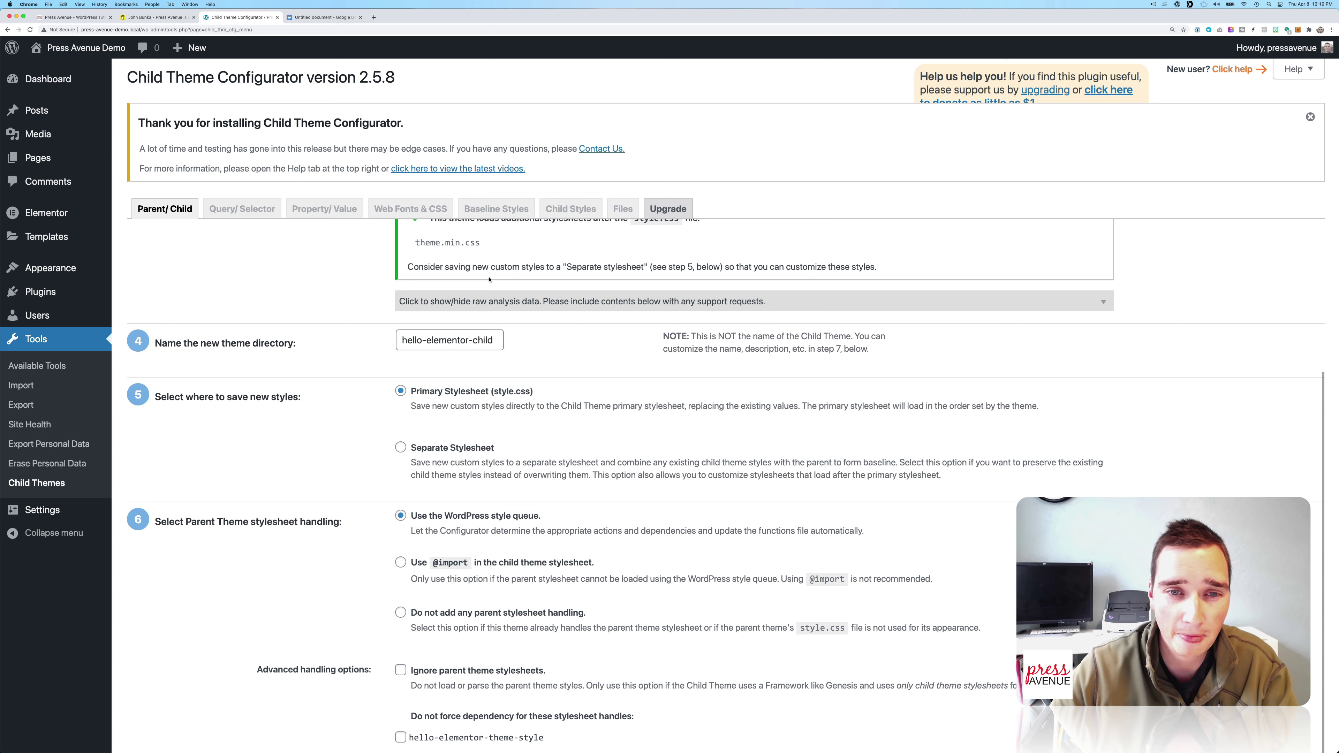
{"action": "left_click_drag", "start_coordinate": [420, 267], "coordinate": [701, 264]}
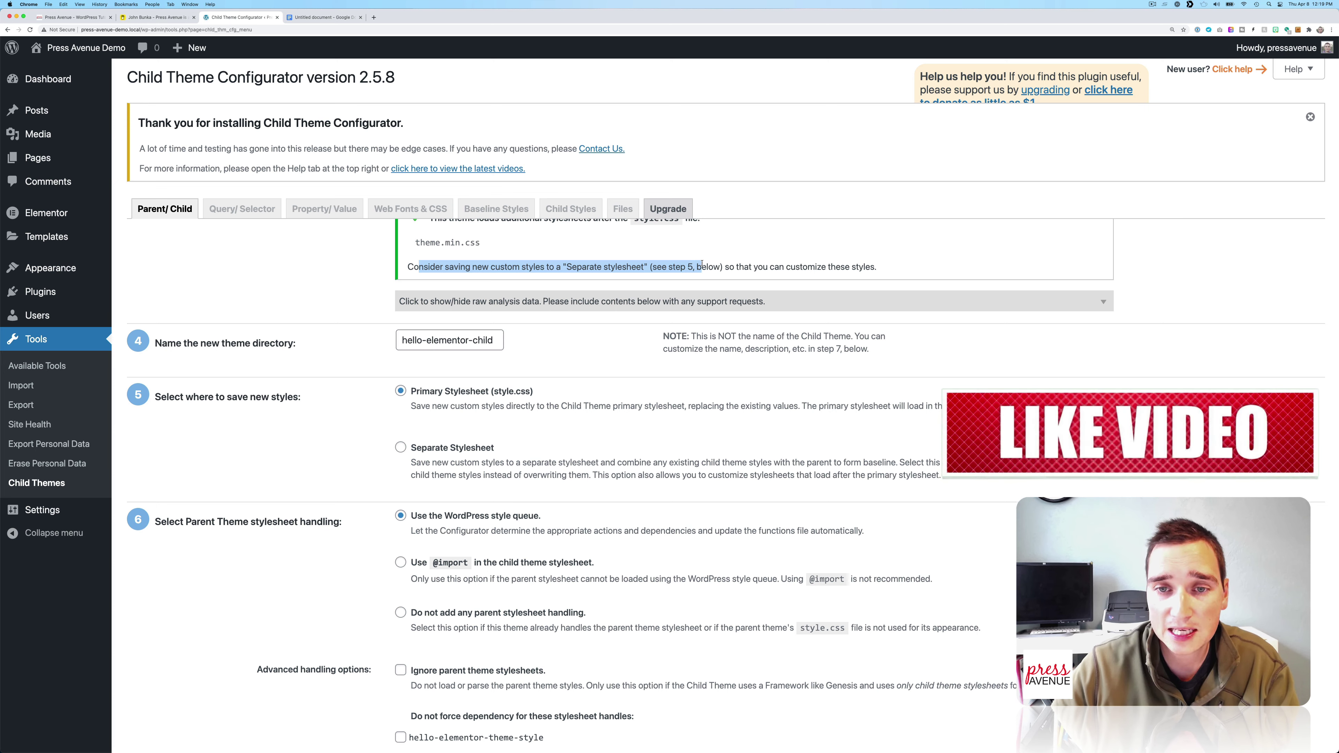
{"action": "left_click", "coordinate": [135, 362]}
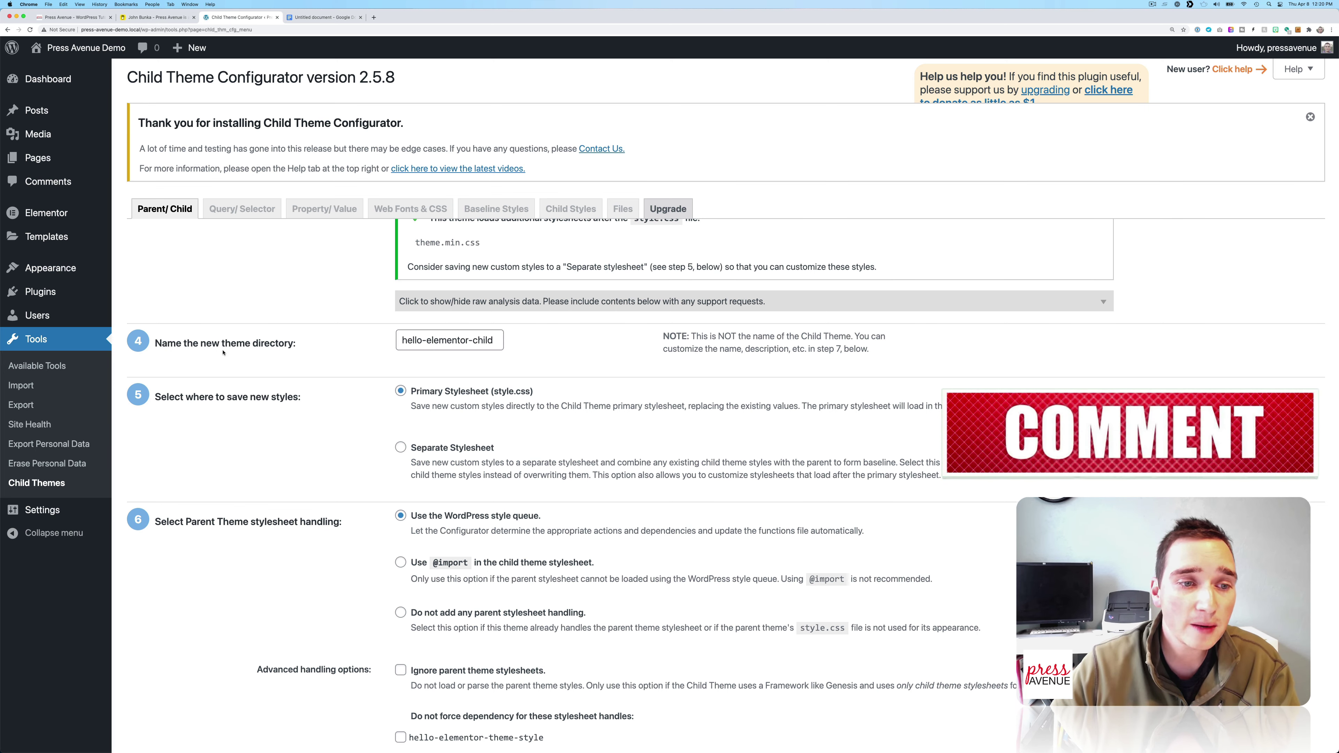
{"action": "left_click_drag", "start_coordinate": [177, 343], "coordinate": [275, 343]}
{"action": "left_click", "coordinate": [437, 343]}
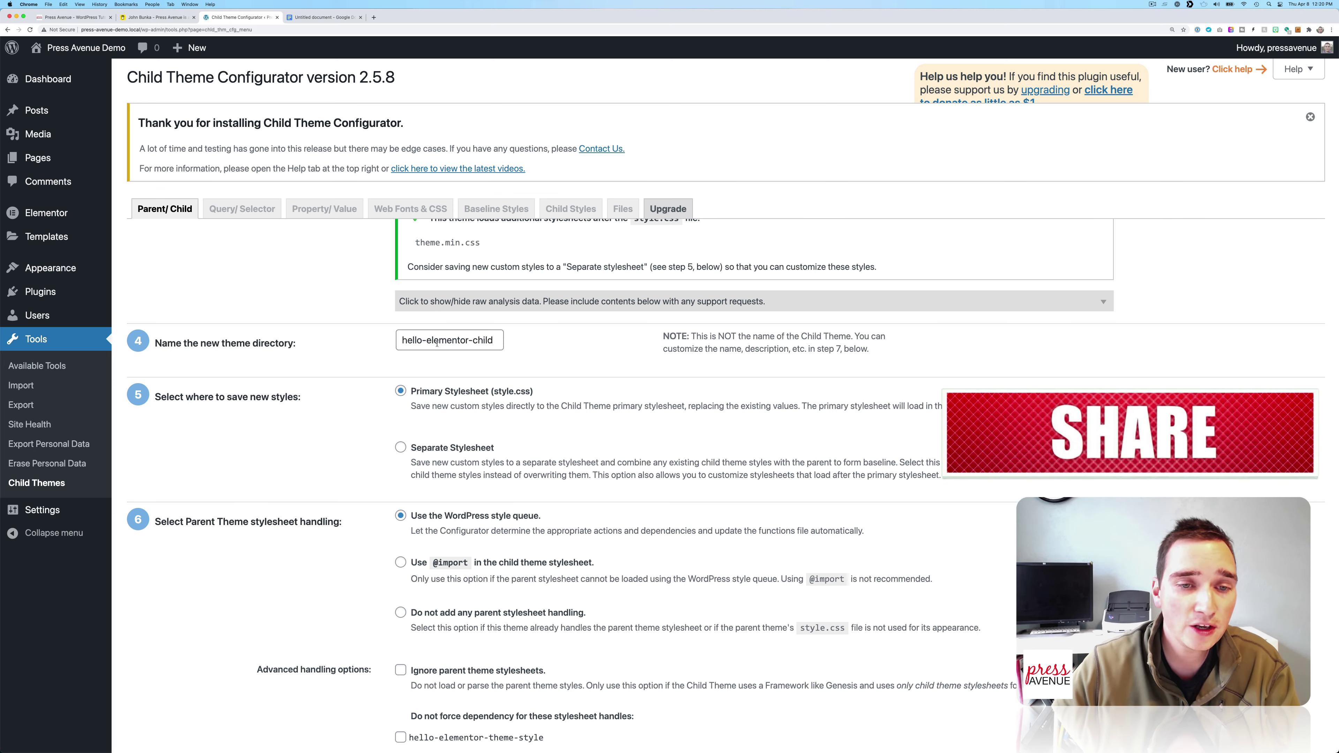
{"action": "left_click", "coordinate": [437, 343]}
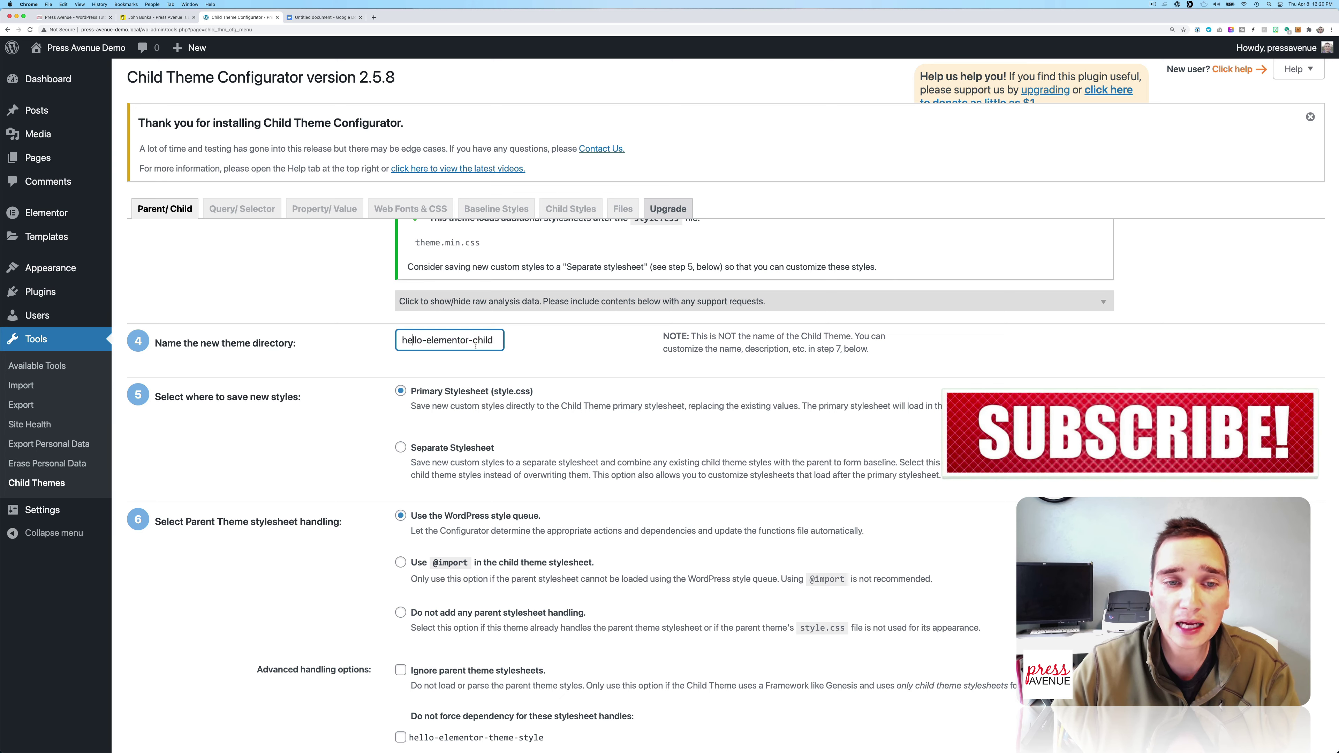
Name the child theme directory Press-Avenue-Child and choose Separate Stylesheet for new styles.
{"action": "triple_click", "coordinate": [498, 342]}
{"action": "type", "text": "Pr"}
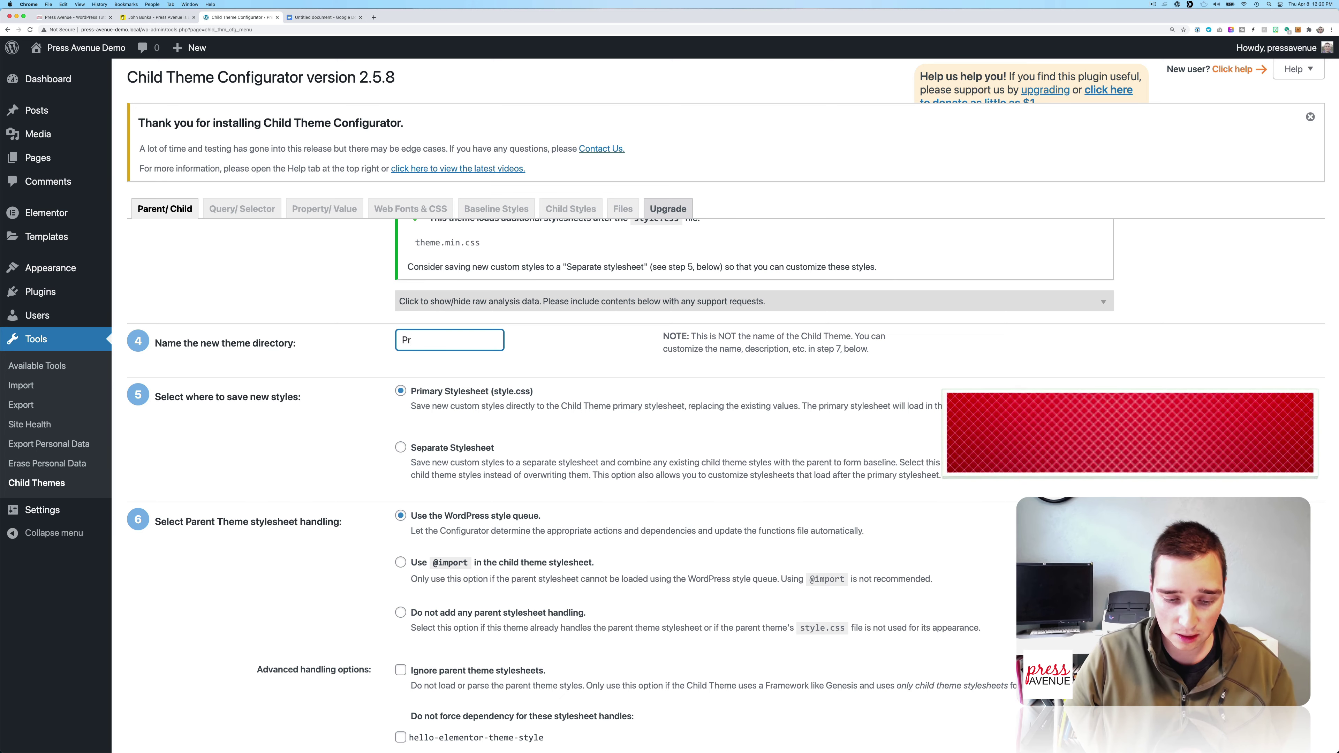
{"action": "type", "text": "ess-Aven"}
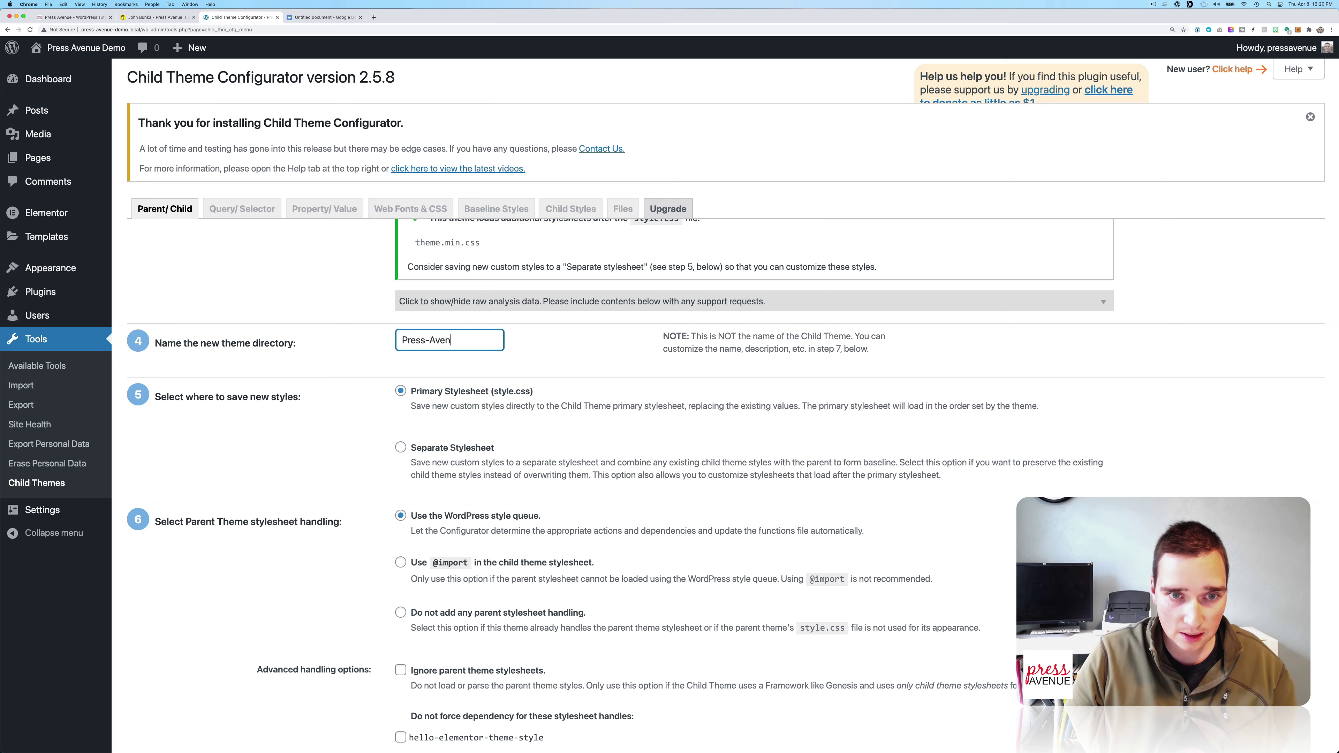
{"action": "type", "text": "ue-C"}
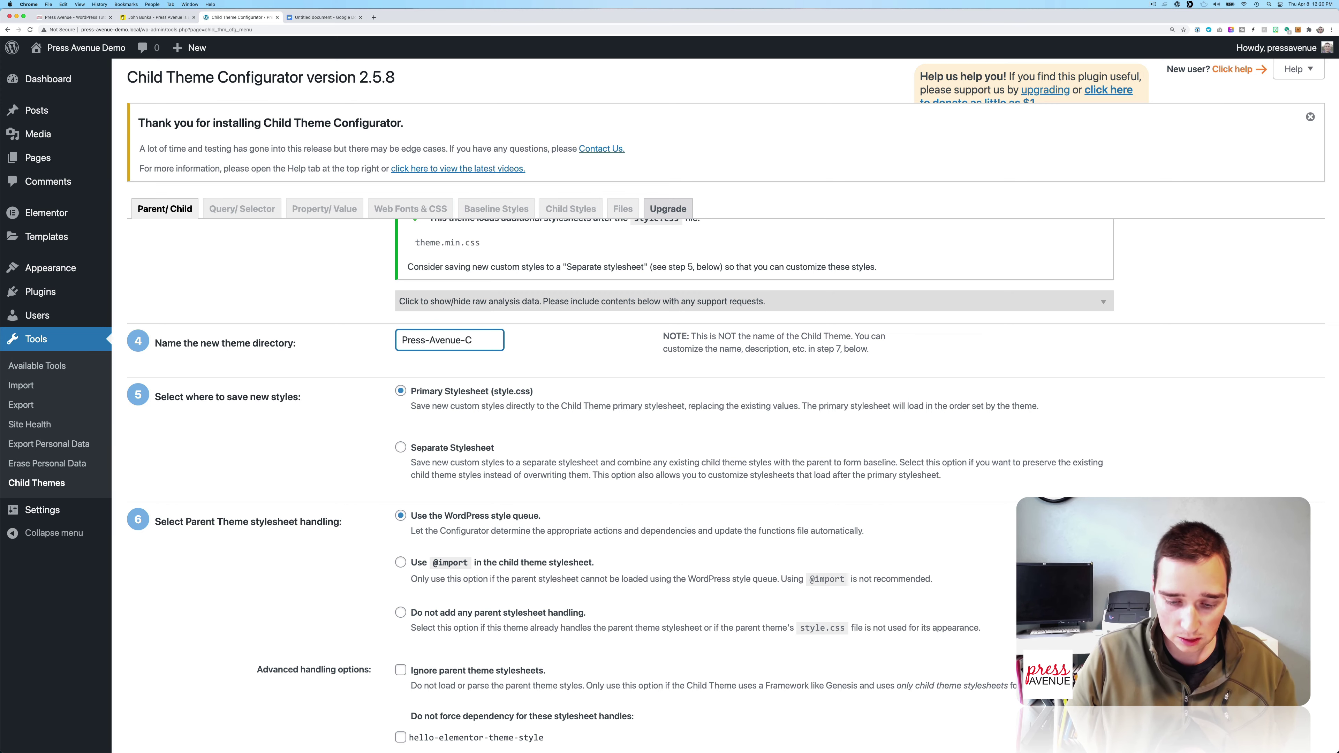
{"action": "type", "text": "hild"}
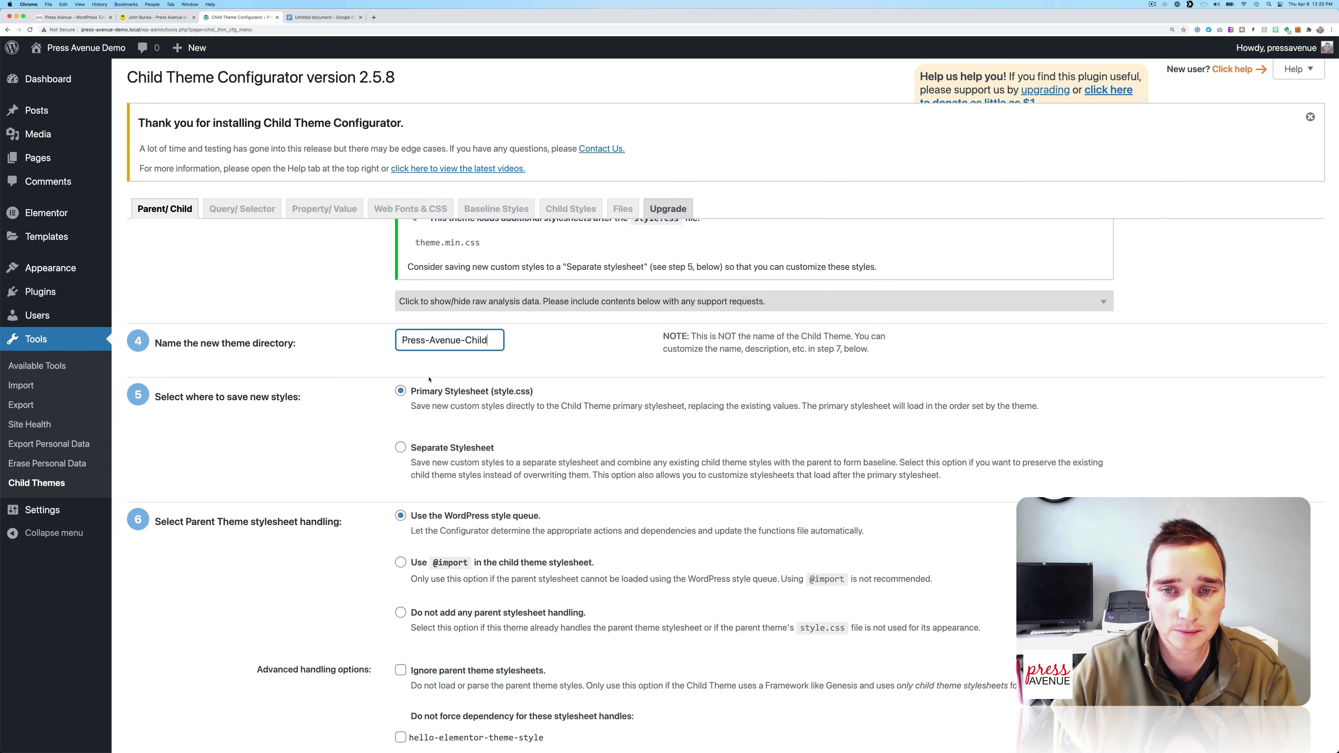
{"action": "scroll", "coordinate": [430, 379], "scroll_direction": "down", "scroll_amount": 1}
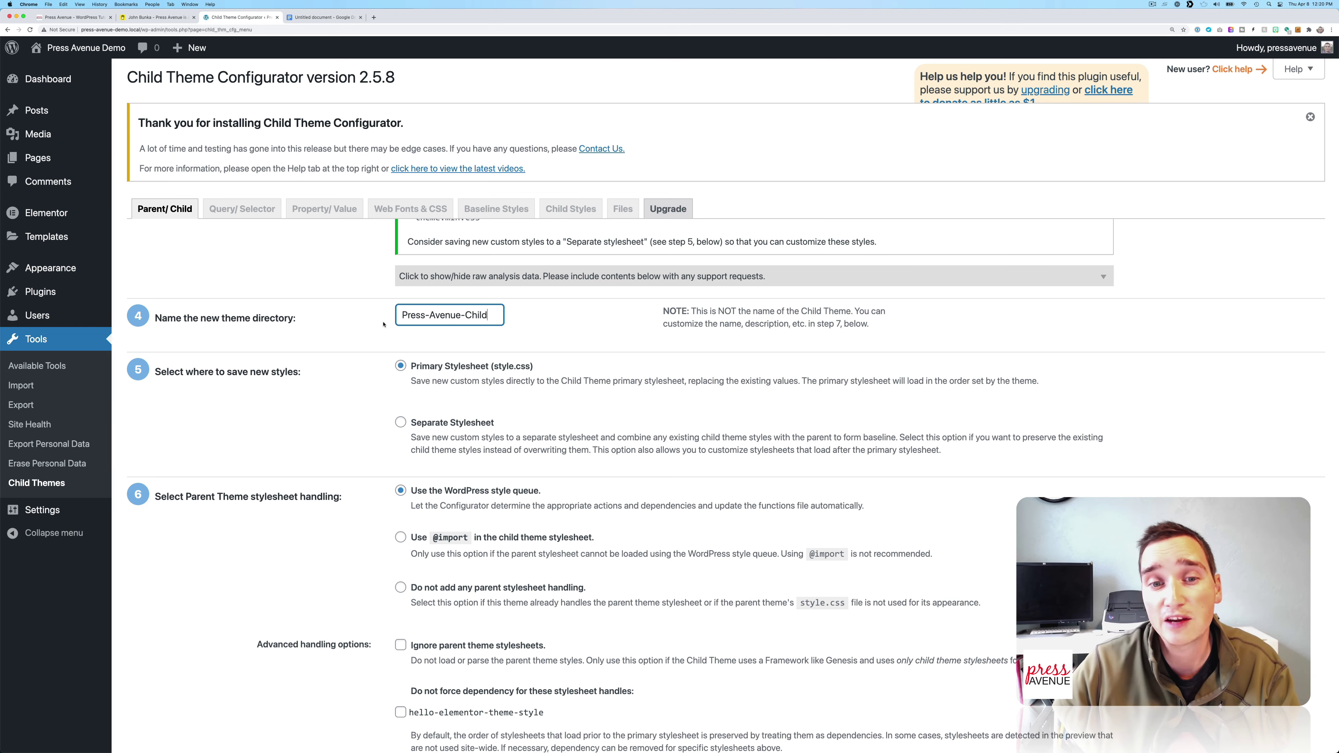
{"action": "scroll", "coordinate": [299, 399], "scroll_direction": "down", "scroll_amount": 2}
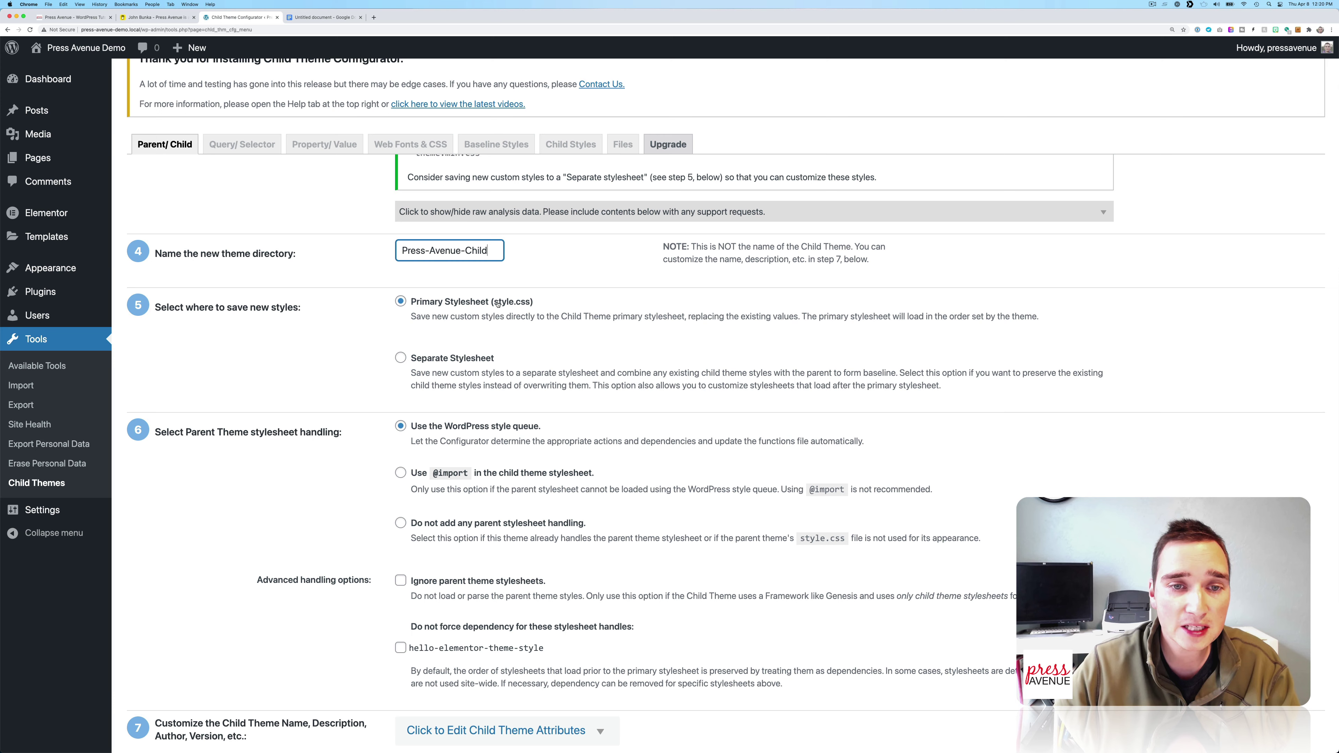
{"action": "left_click", "coordinate": [431, 362]}
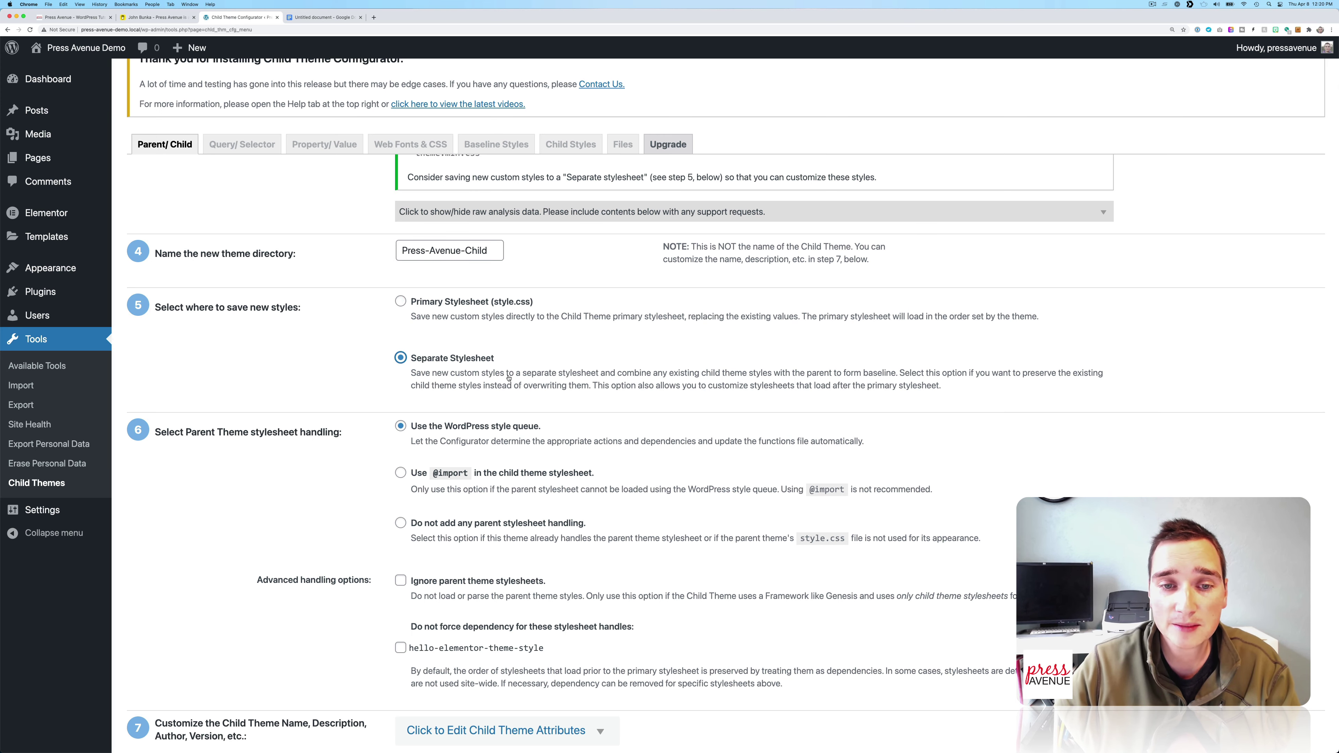
Review the separate stylesheet advice, briefly trying Primary Stylesheet before reselecting Separate Stylesheet.
{"action": "scroll", "coordinate": [631, 378], "scroll_direction": "up", "scroll_amount": 1}
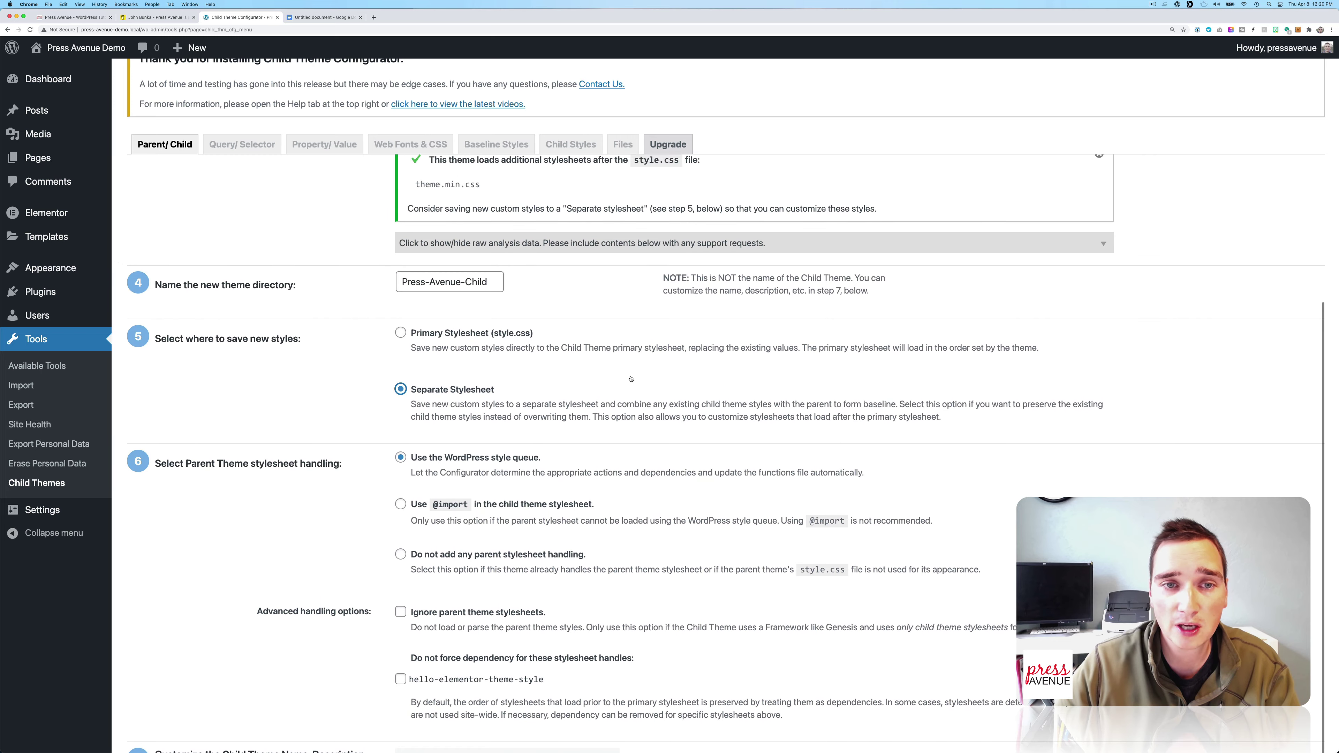
{"action": "left_click_drag", "start_coordinate": [441, 215], "coordinate": [646, 212]}
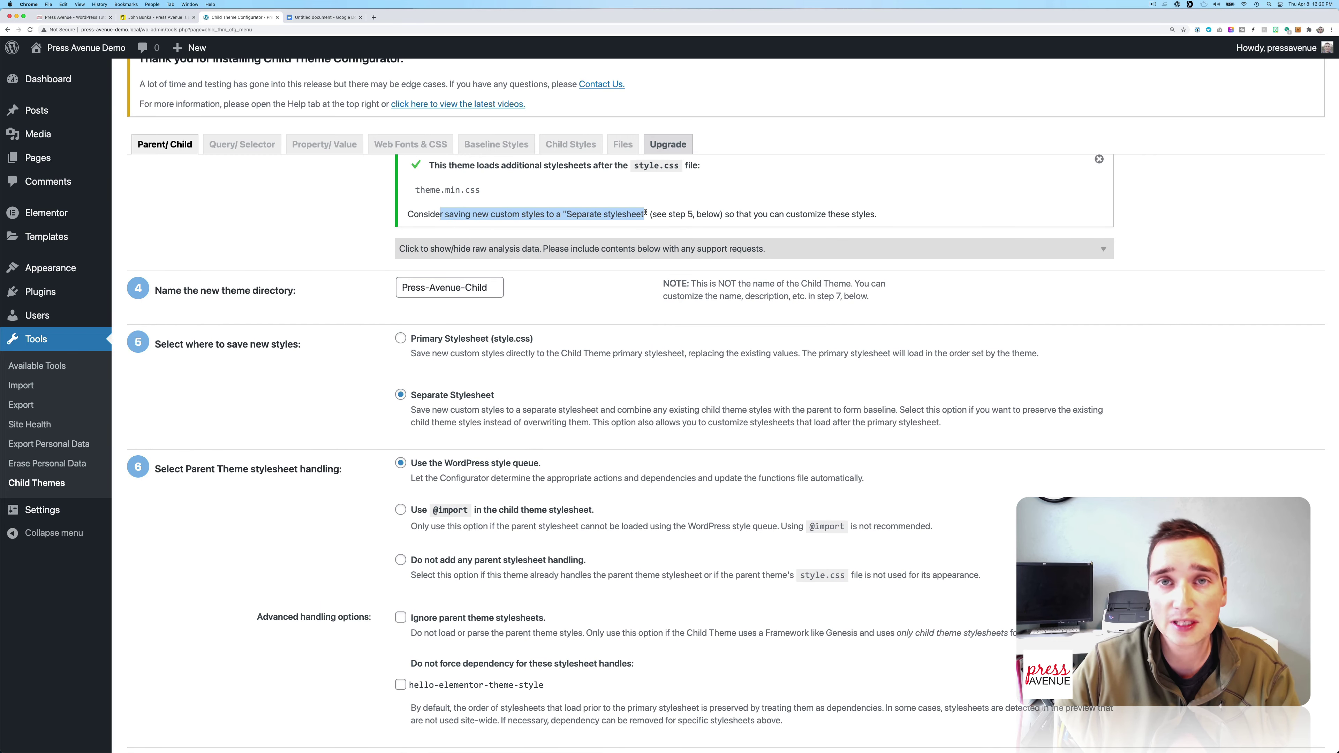
{"action": "scroll", "coordinate": [459, 278], "scroll_direction": "up", "scroll_amount": 2}
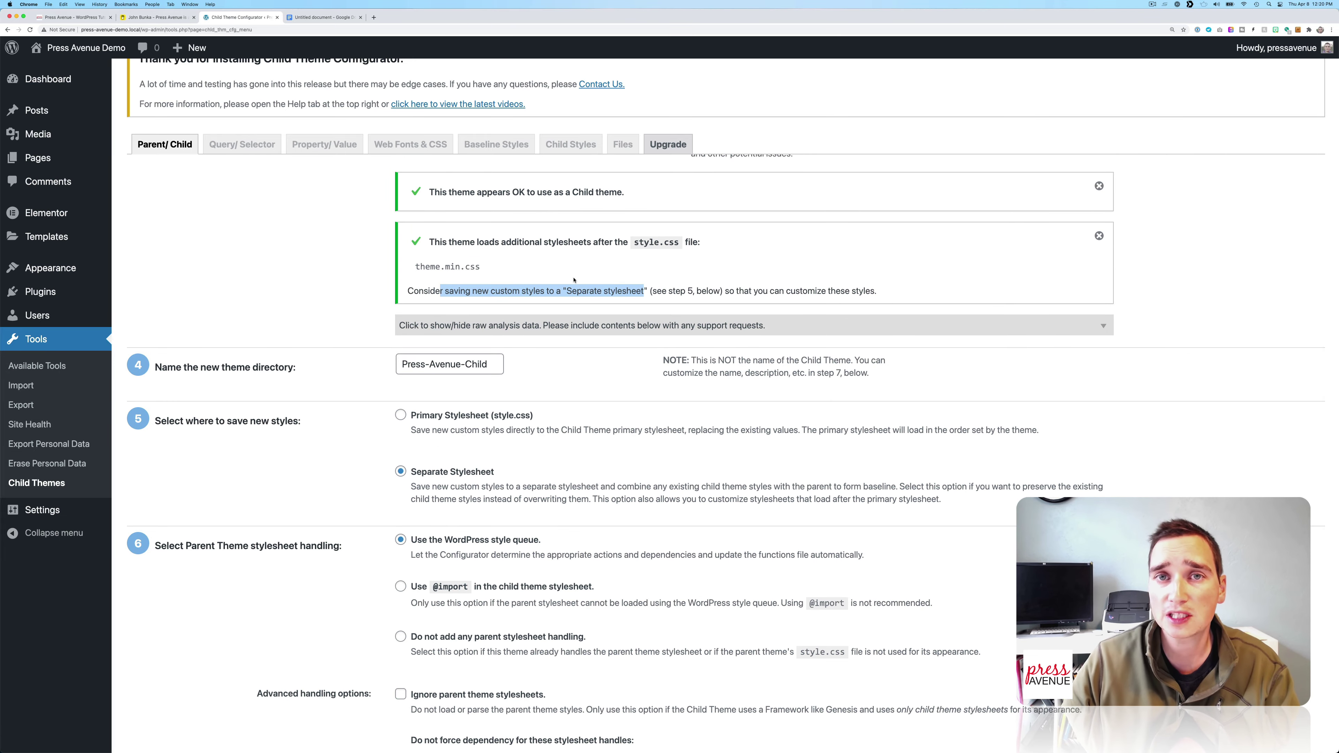
{"action": "scroll", "coordinate": [733, 262], "scroll_direction": "down", "scroll_amount": 2}
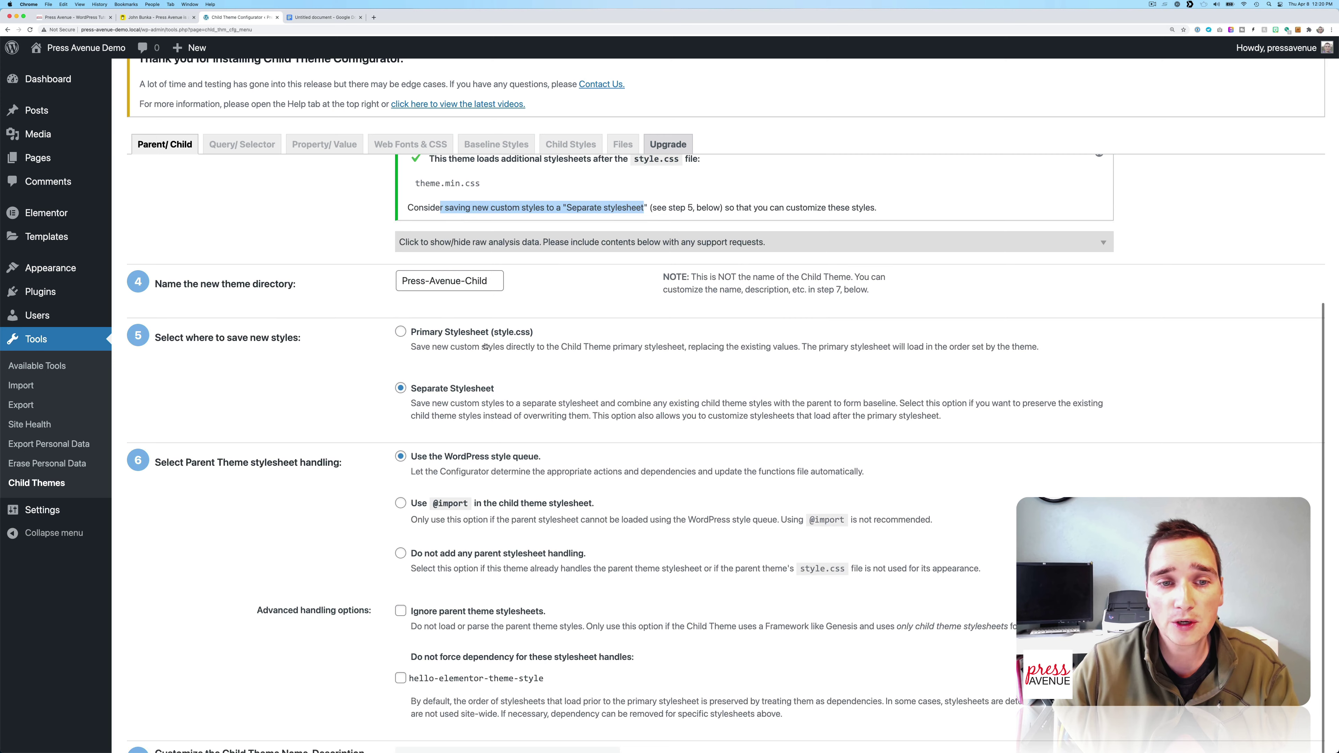
{"action": "left_click", "coordinate": [456, 333]}
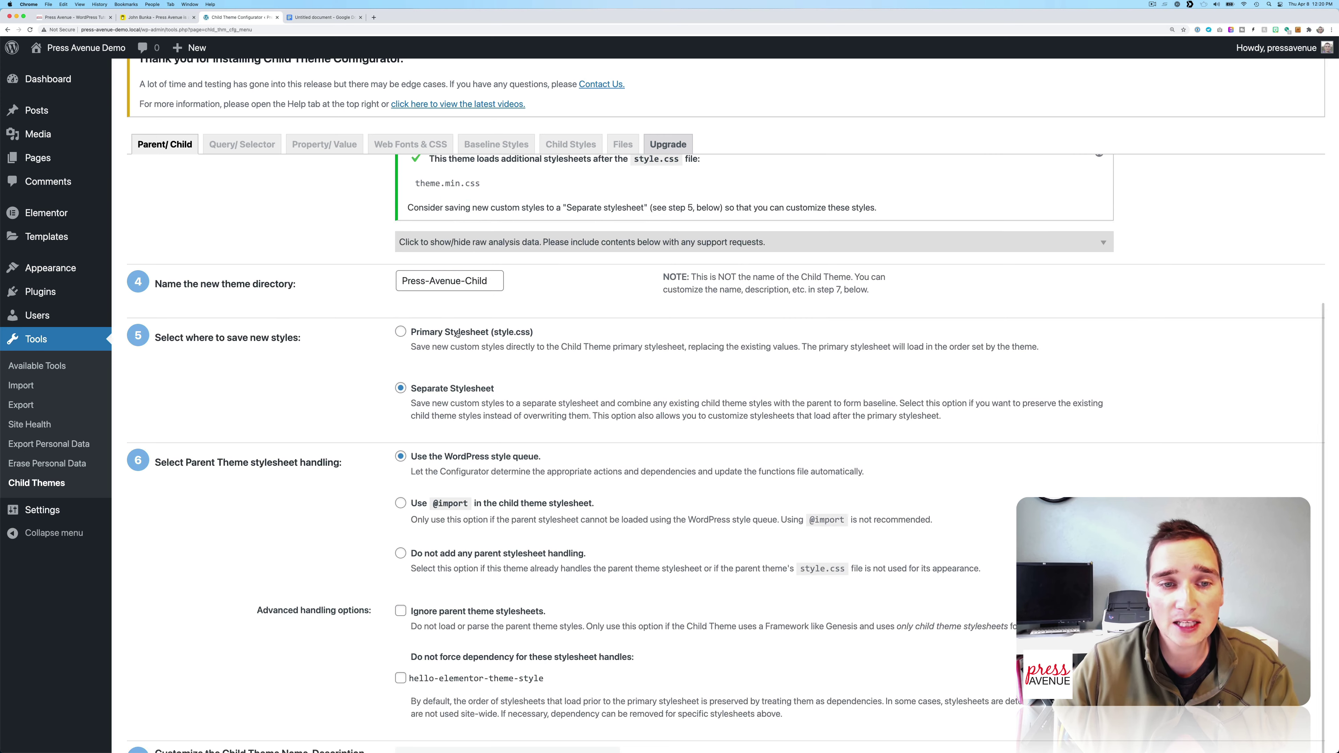
{"action": "left_click", "coordinate": [452, 388]}
{"action": "scroll", "coordinate": [725, 408], "scroll_direction": "down", "scroll_amount": 1}
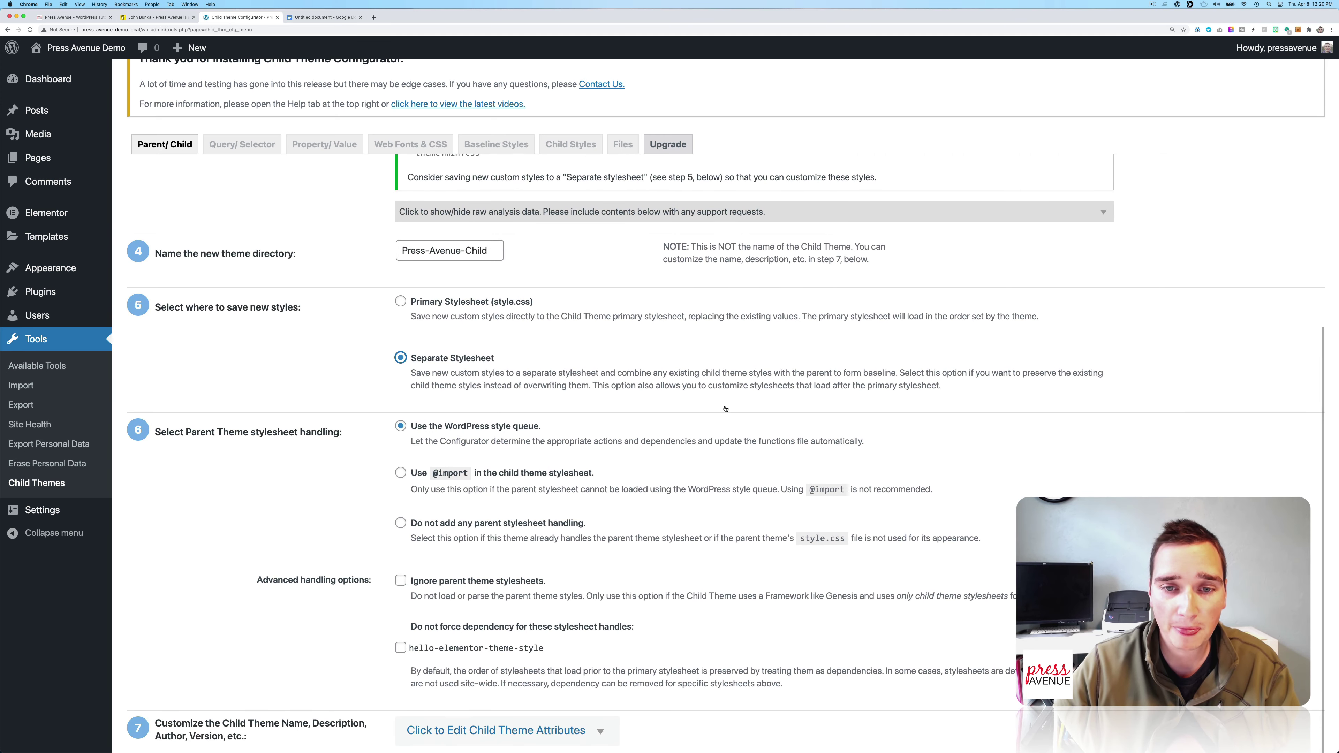
{"action": "left_click_drag", "start_coordinate": [598, 373], "coordinate": [1091, 373]}
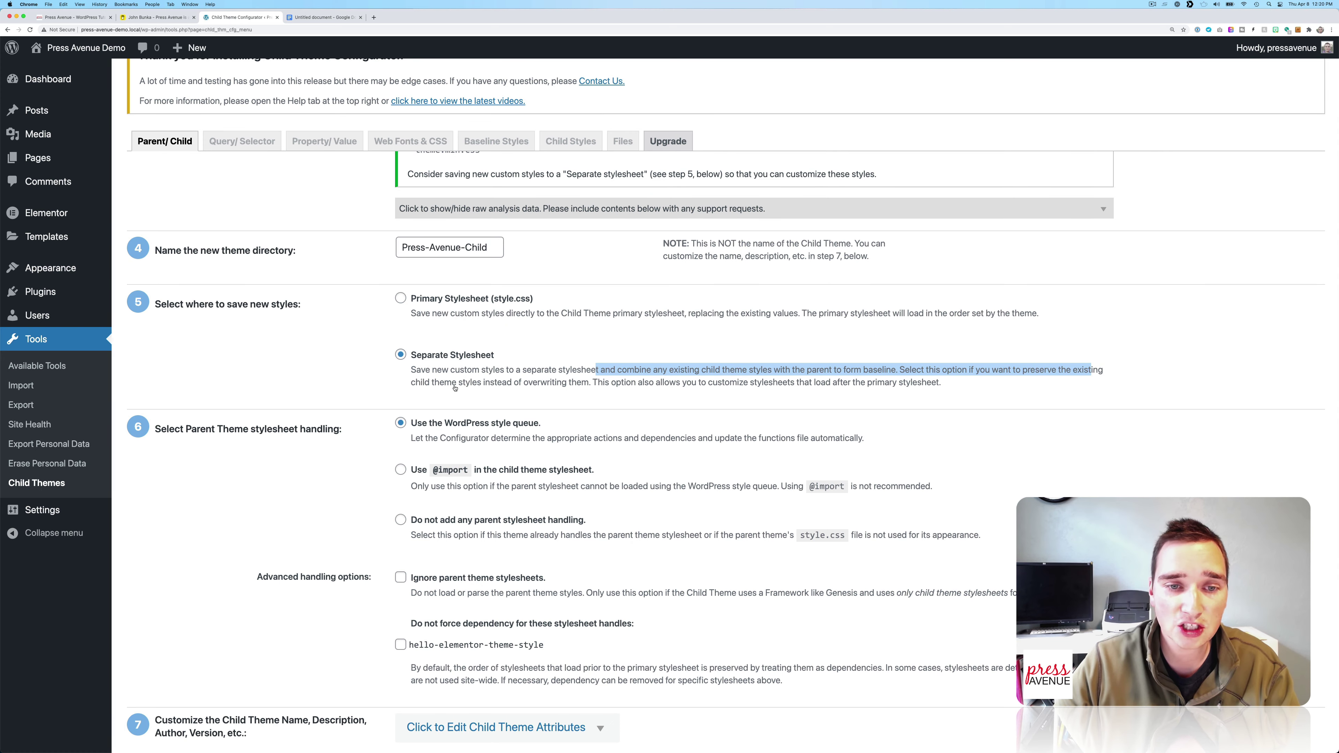
{"action": "left_click_drag", "start_coordinate": [457, 383], "coordinate": [931, 384]}
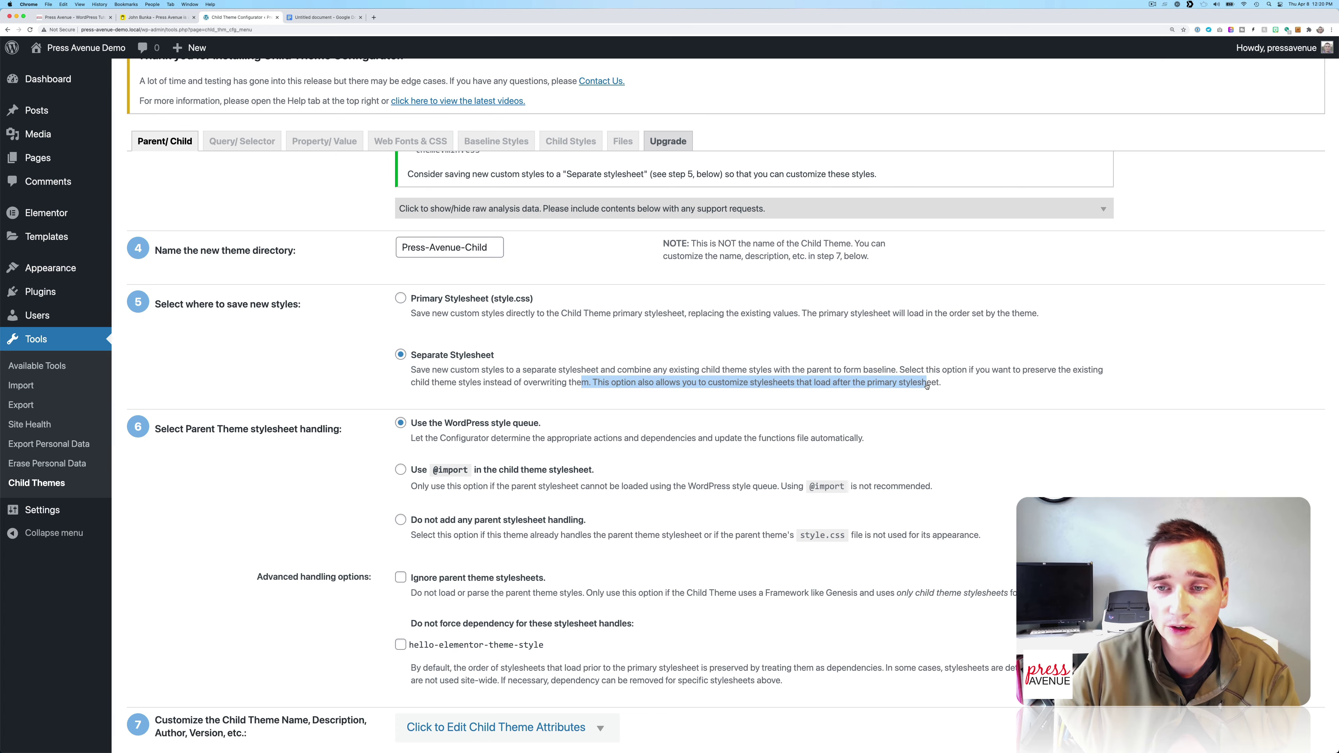
{"action": "left_click", "coordinate": [931, 384]}
{"action": "scroll", "coordinate": [626, 372], "scroll_direction": "down", "scroll_amount": 3}
{"action": "scroll", "coordinate": [626, 372], "scroll_direction": "down", "scroll_amount": 3}
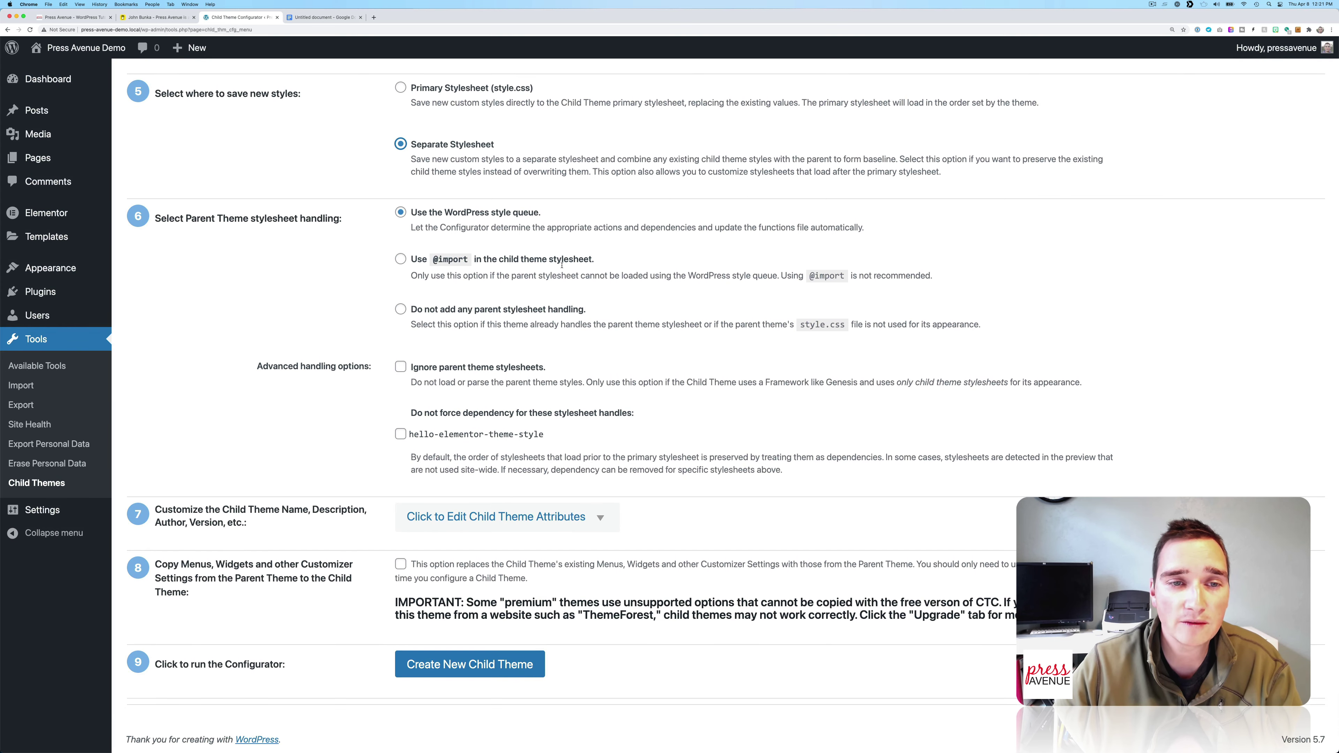
Keep parent stylesheet handling on the WordPress style queue and expand the child theme attribute fields.
{"action": "left_click", "coordinate": [400, 259]}
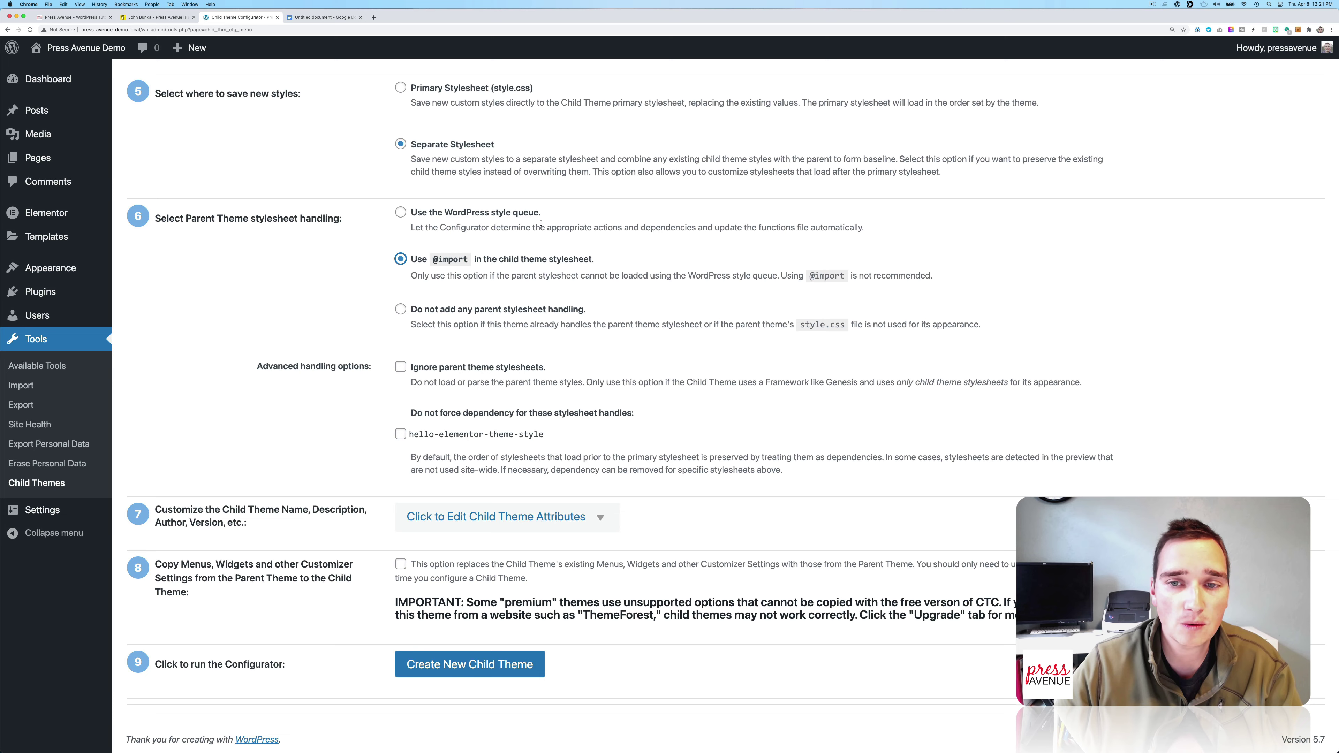
{"action": "left_click", "coordinate": [452, 214]}
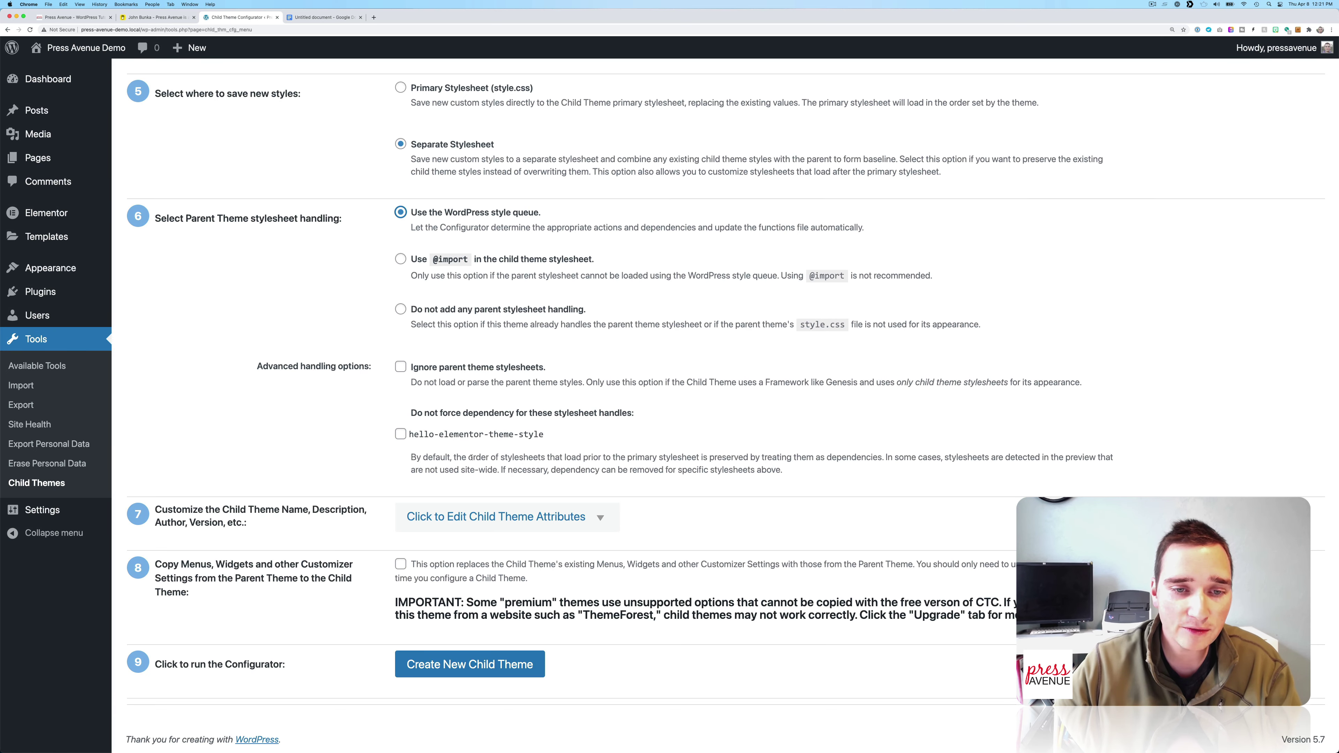
{"action": "left_click_drag", "start_coordinate": [471, 456], "coordinate": [600, 457]}
{"action": "left_click", "coordinate": [550, 451]}
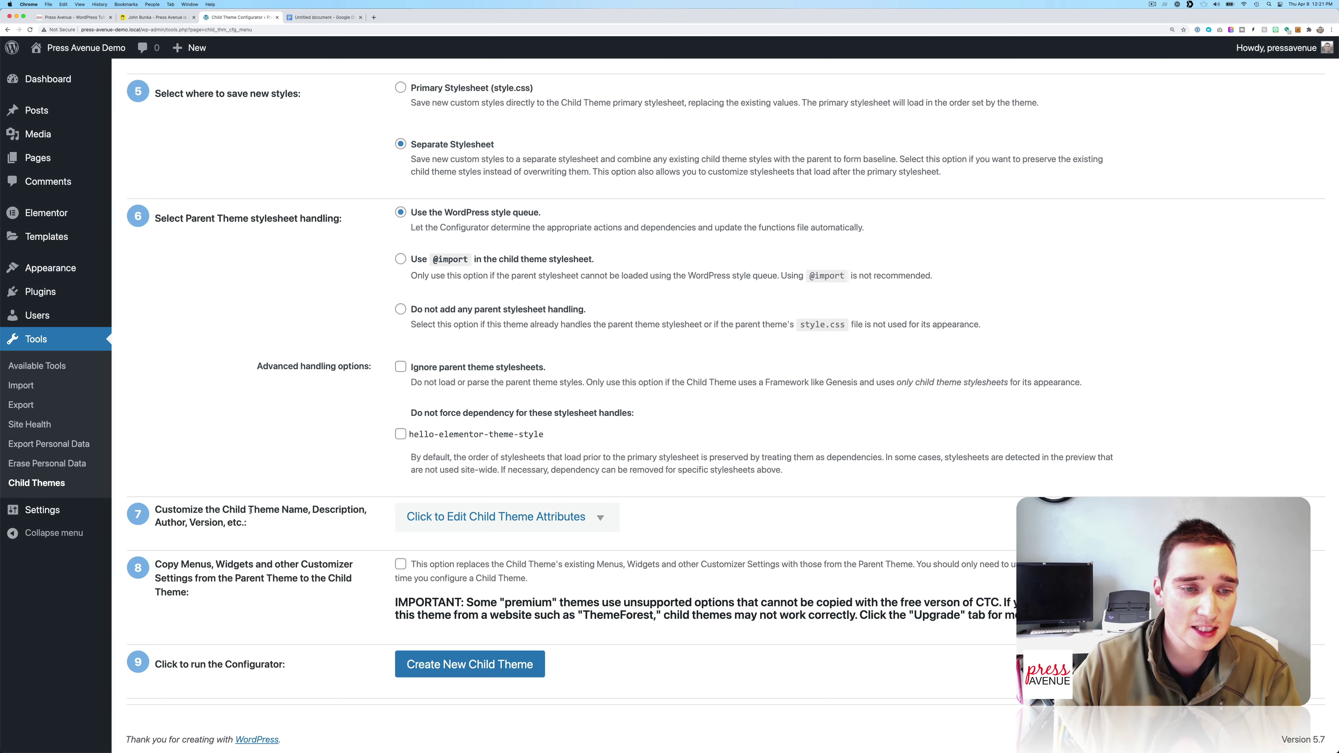
{"action": "left_click_drag", "start_coordinate": [221, 509], "coordinate": [345, 509]}
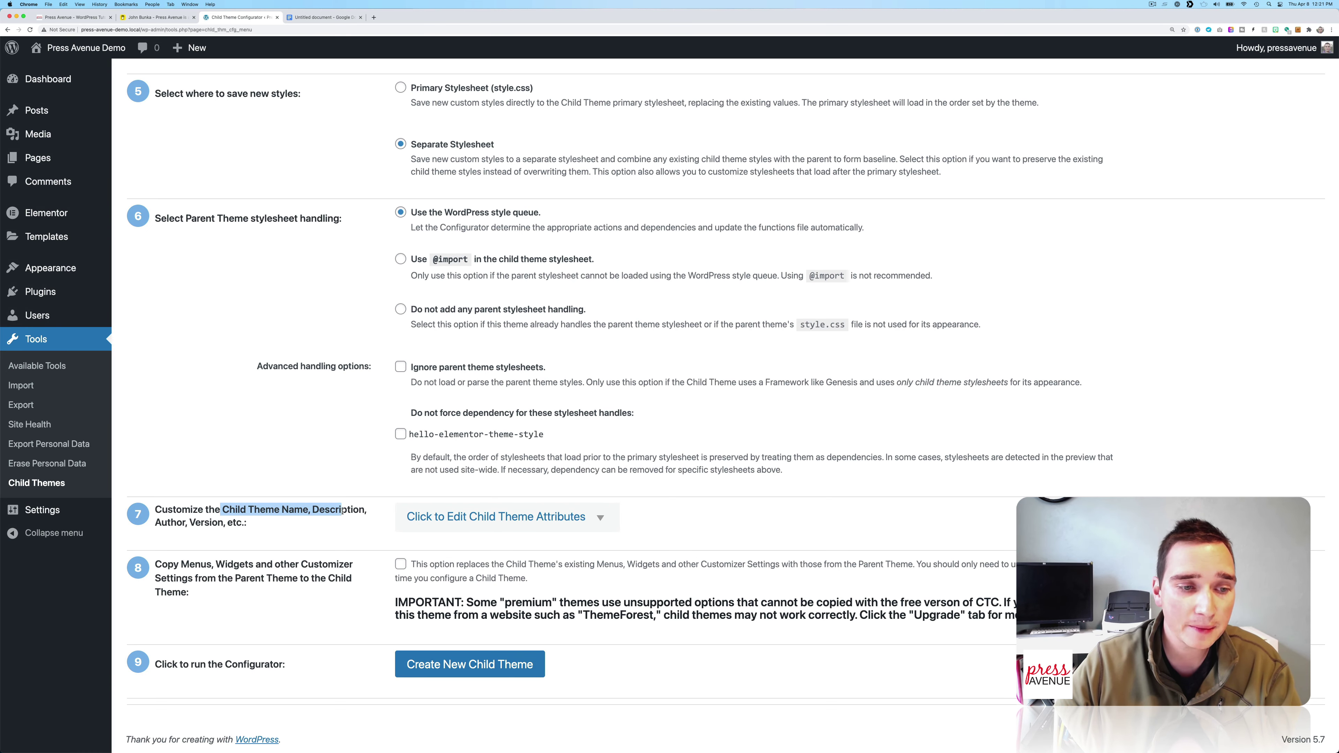
{"action": "left_click", "coordinate": [477, 517]}
Rename the child theme to 'Press Avenue Child - DO NOT REMOVE' with author Press Avenue.
{"action": "scroll", "coordinate": [477, 520], "scroll_direction": "down", "scroll_amount": 5}
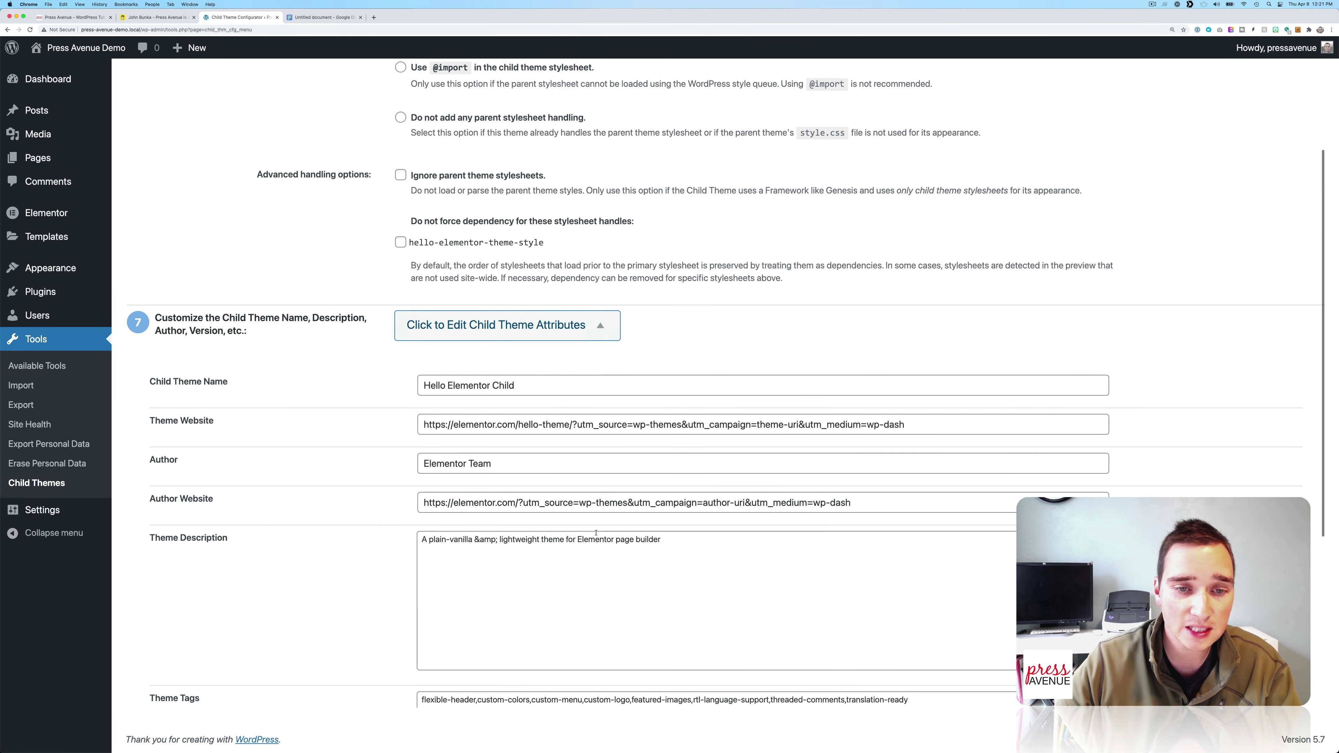
{"action": "triple_click", "coordinate": [526, 387]}
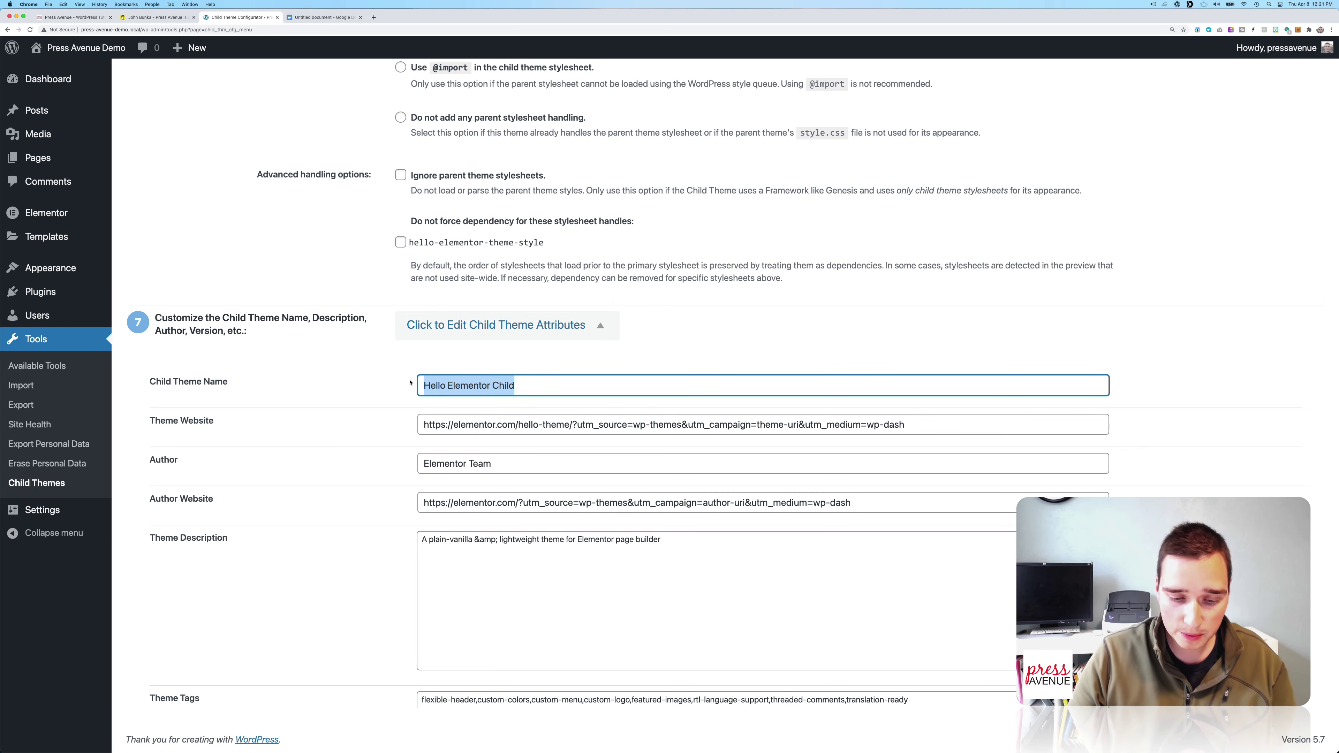
{"action": "type", "text": "Press Avenue "}
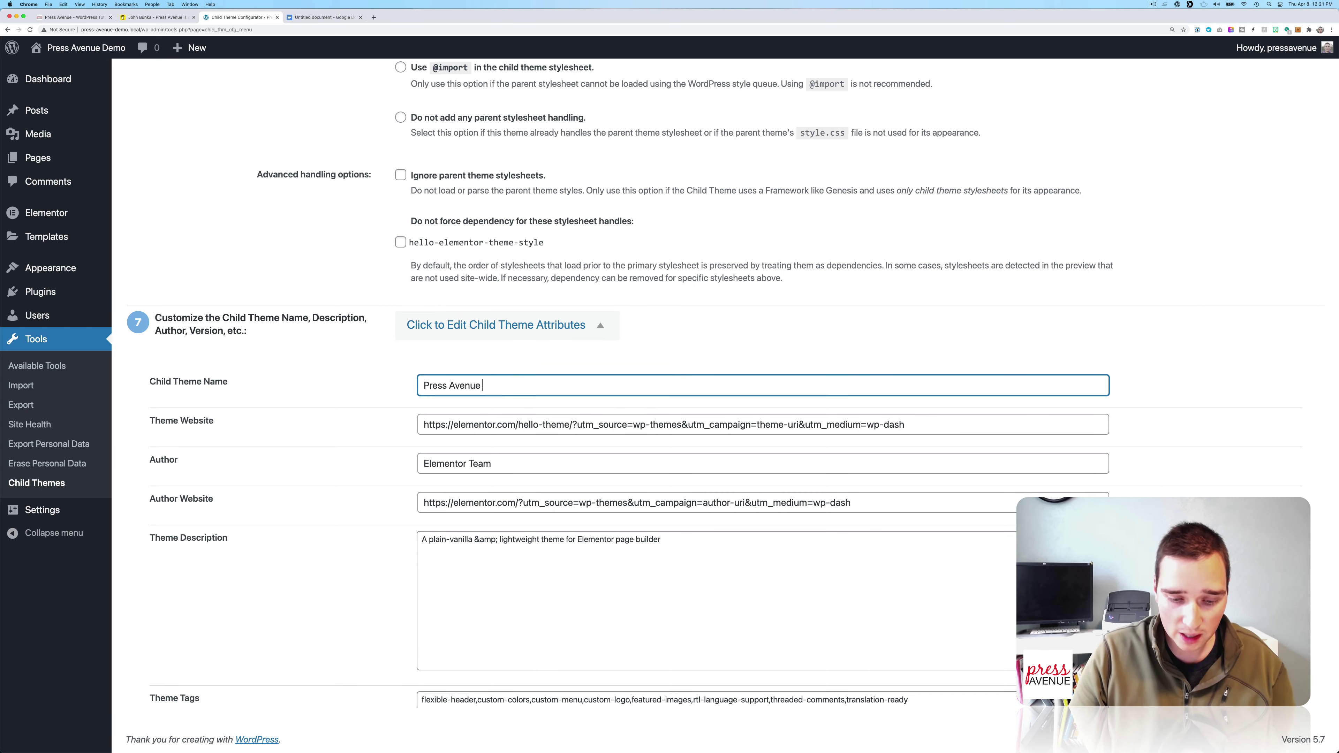
{"action": "type", "text": "Child"}
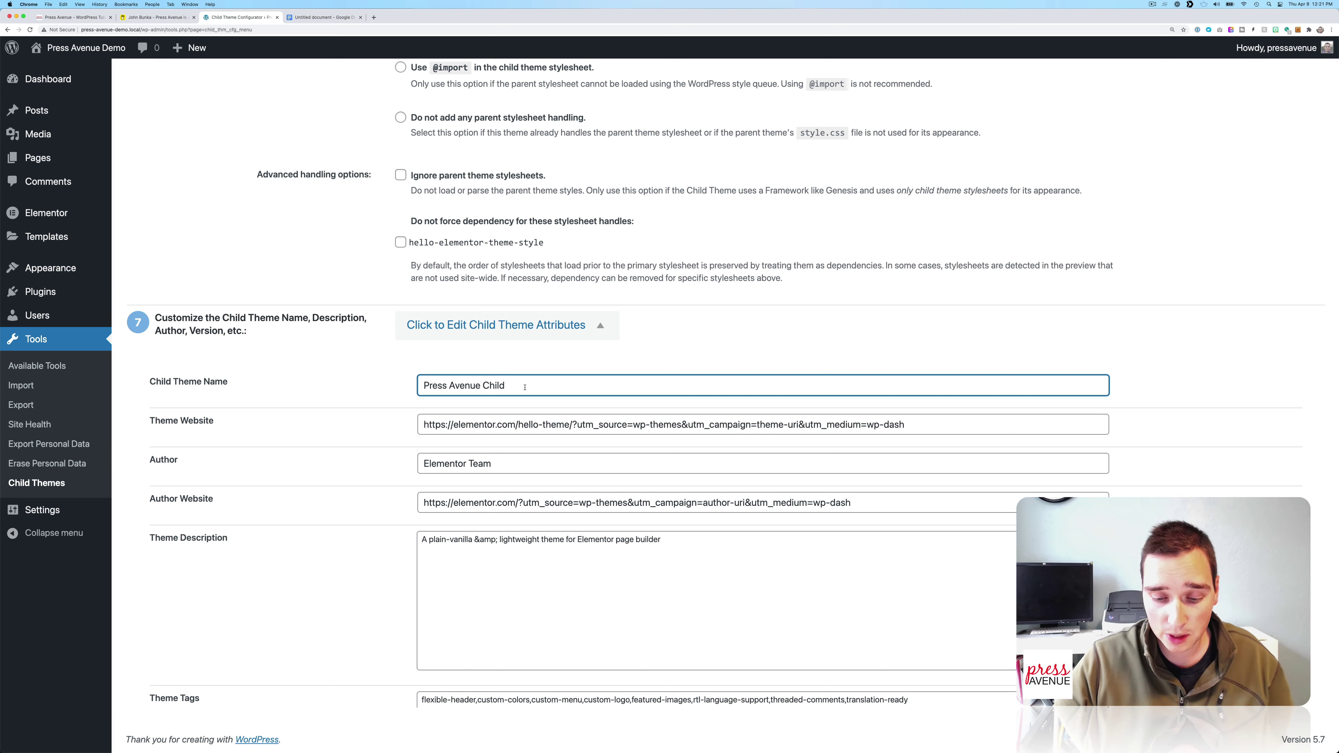
{"action": "type", "text": " - DO NOT REMOVE"}
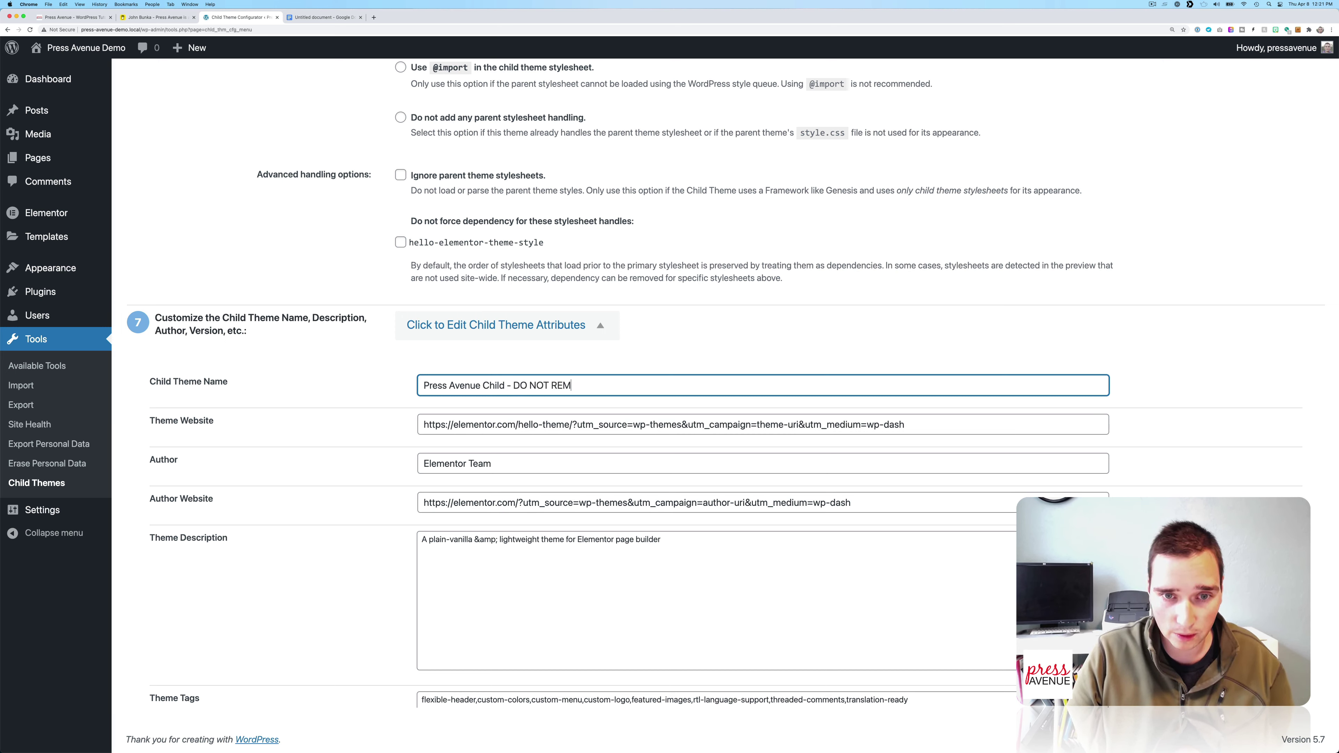
{"action": "left_click", "coordinate": [514, 385], "text": "shift"}
{"action": "left_click", "coordinate": [513, 458]}
{"action": "key", "text": "super+a"}
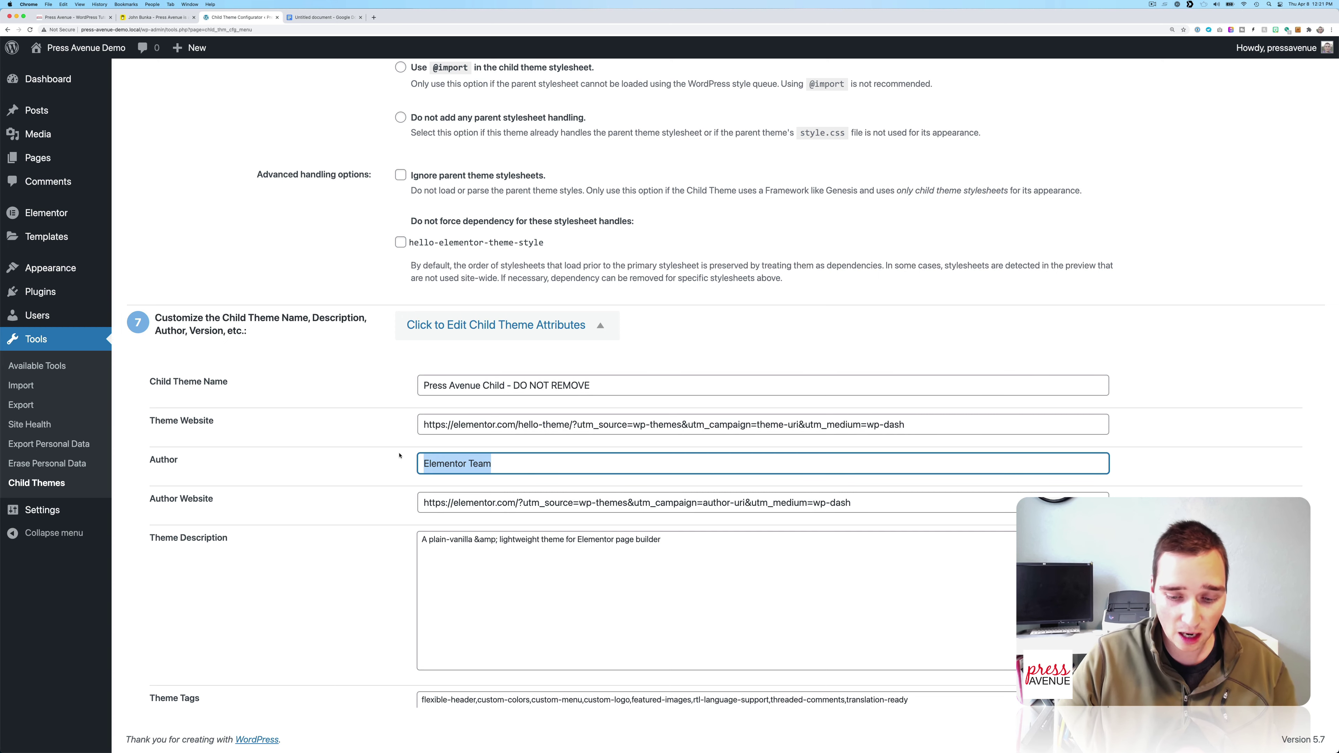
{"action": "type", "text": "Press Avenue"}
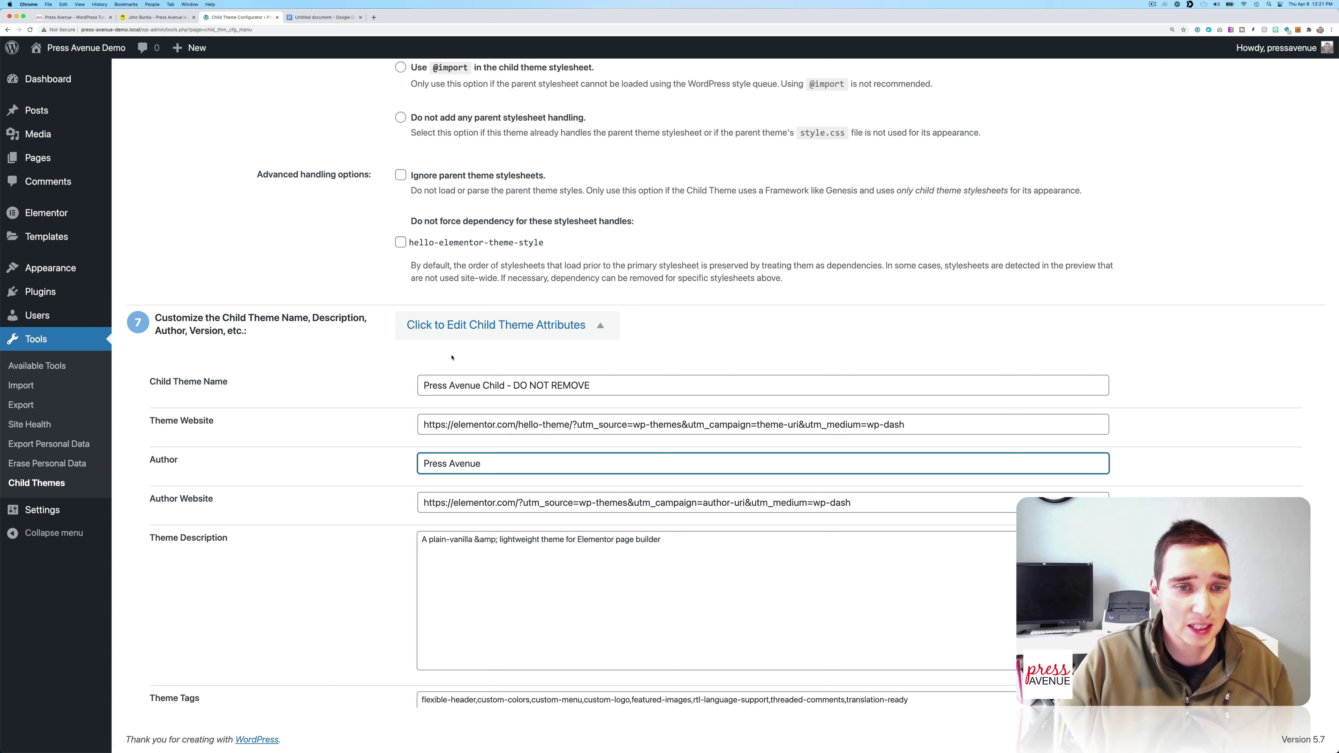
{"action": "left_click", "coordinate": [482, 428]}
{"action": "key", "text": "super+a"}
{"action": "type", "text": "https://p"}
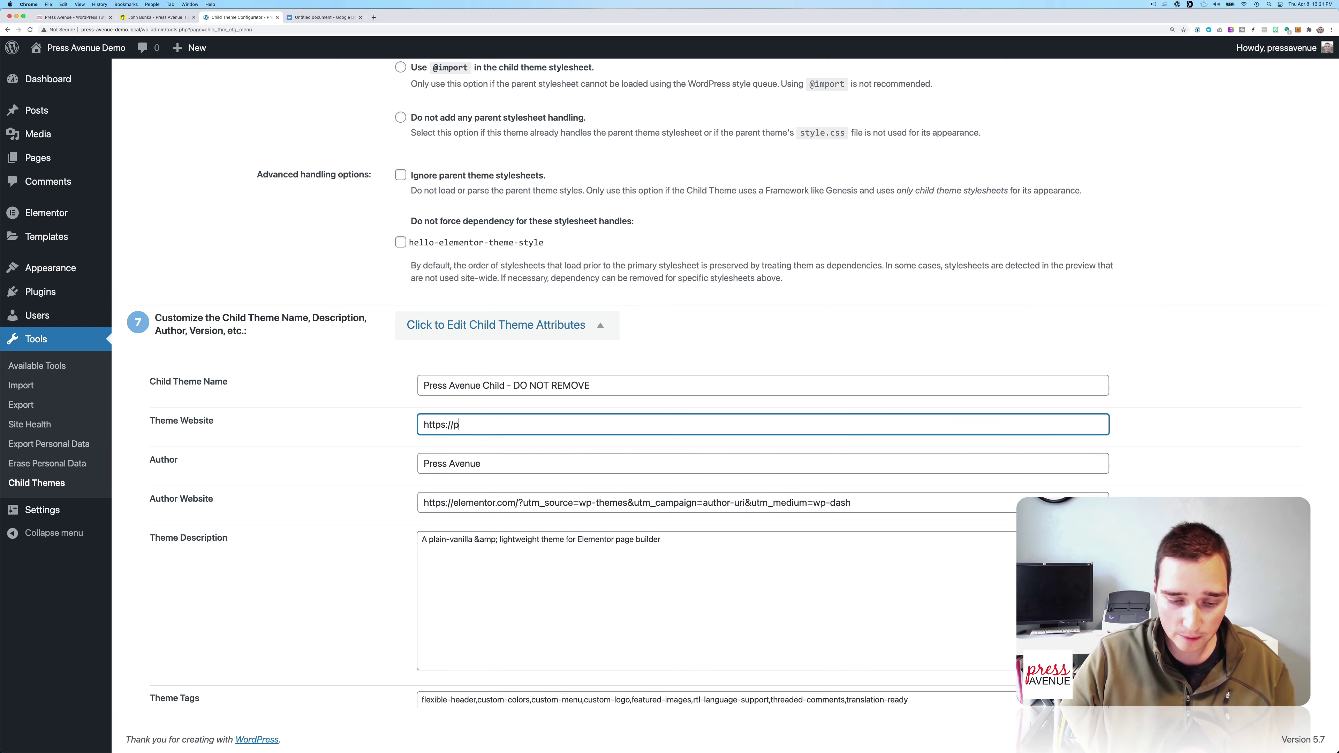
{"action": "type", "text": "ressavenue.com"}
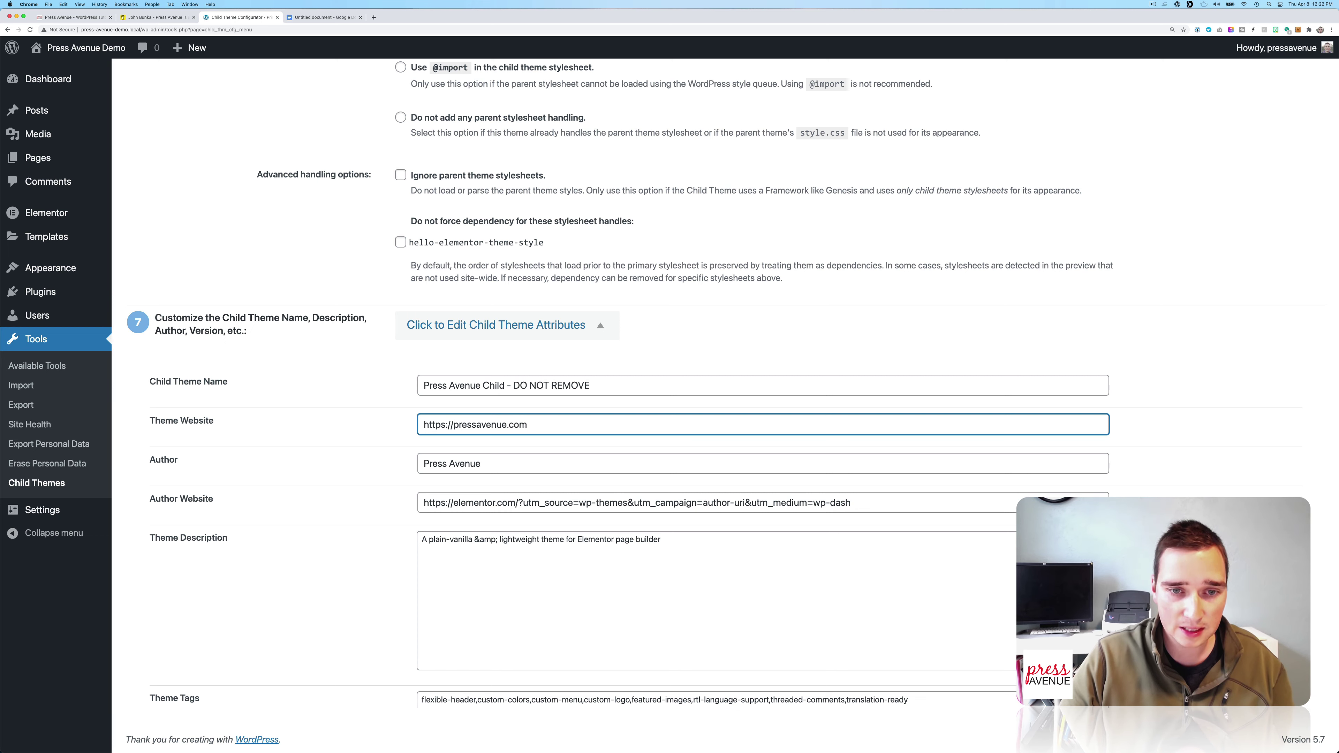
{"action": "key", "text": "super+a"}
{"action": "key", "text": "super+c"}
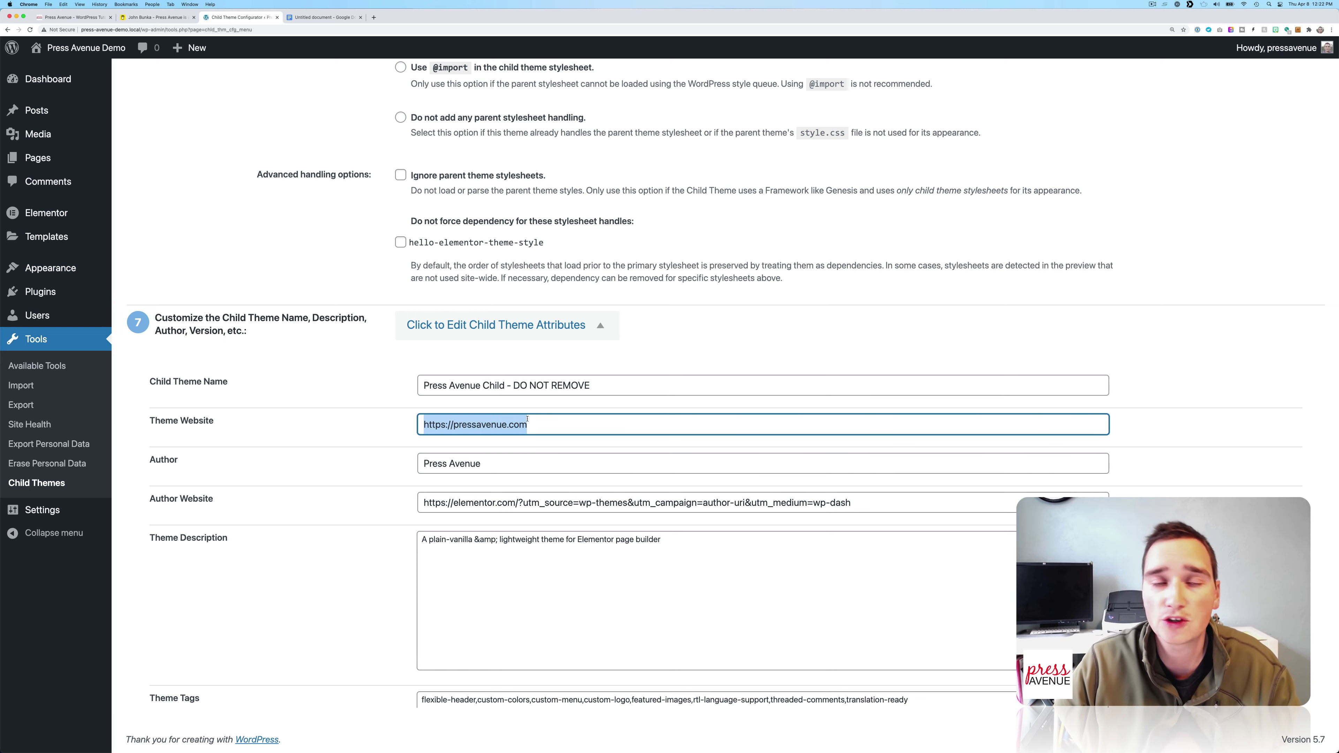
{"action": "left_click", "coordinate": [524, 503]}
{"action": "key", "text": "super+a"}
{"action": "key", "text": "super+v"}
Copy the child theme name into the Theme Description field.
{"action": "scroll", "coordinate": [529, 503], "scroll_direction": "down", "scroll_amount": 2}
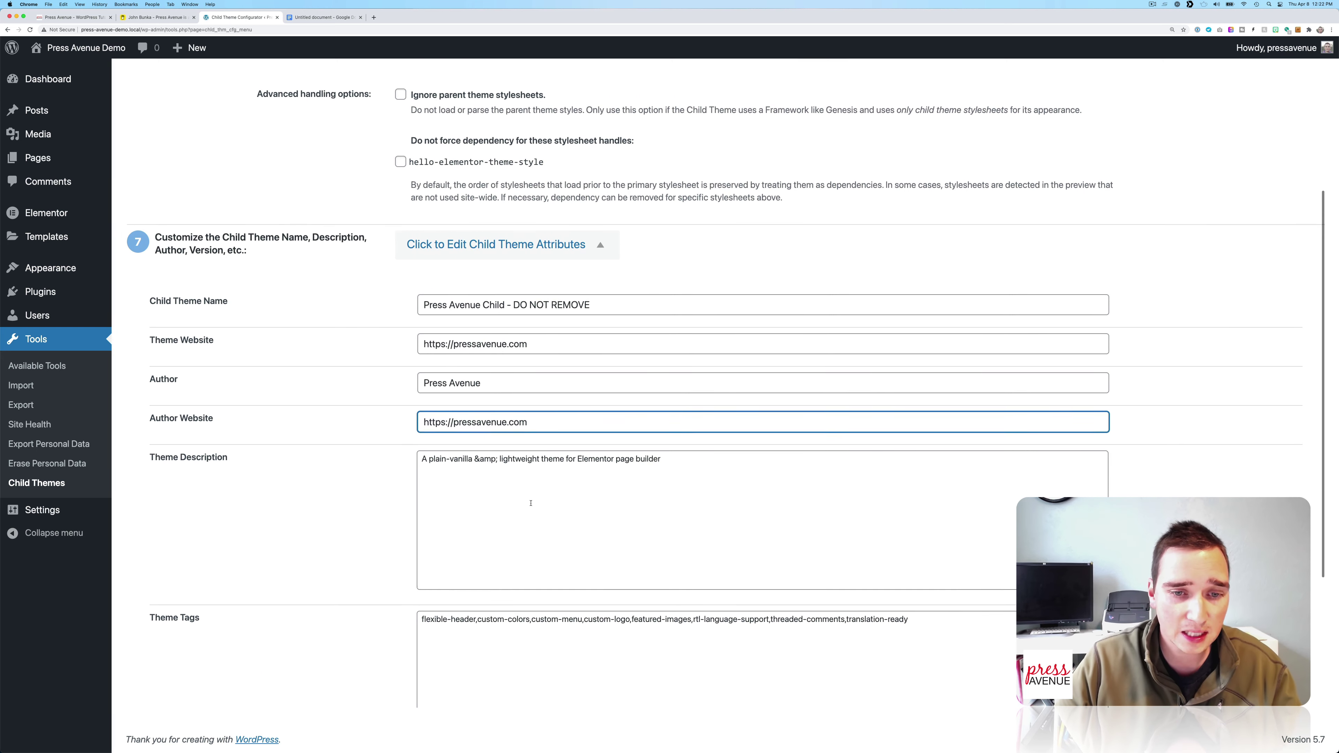
{"action": "left_click", "coordinate": [531, 503]}
{"action": "key", "text": "shift+Tab"}
{"action": "key", "text": "shift+Tab"}
{"action": "key", "text": "shift+Tab"}
{"action": "key", "text": "shift+Tab"}
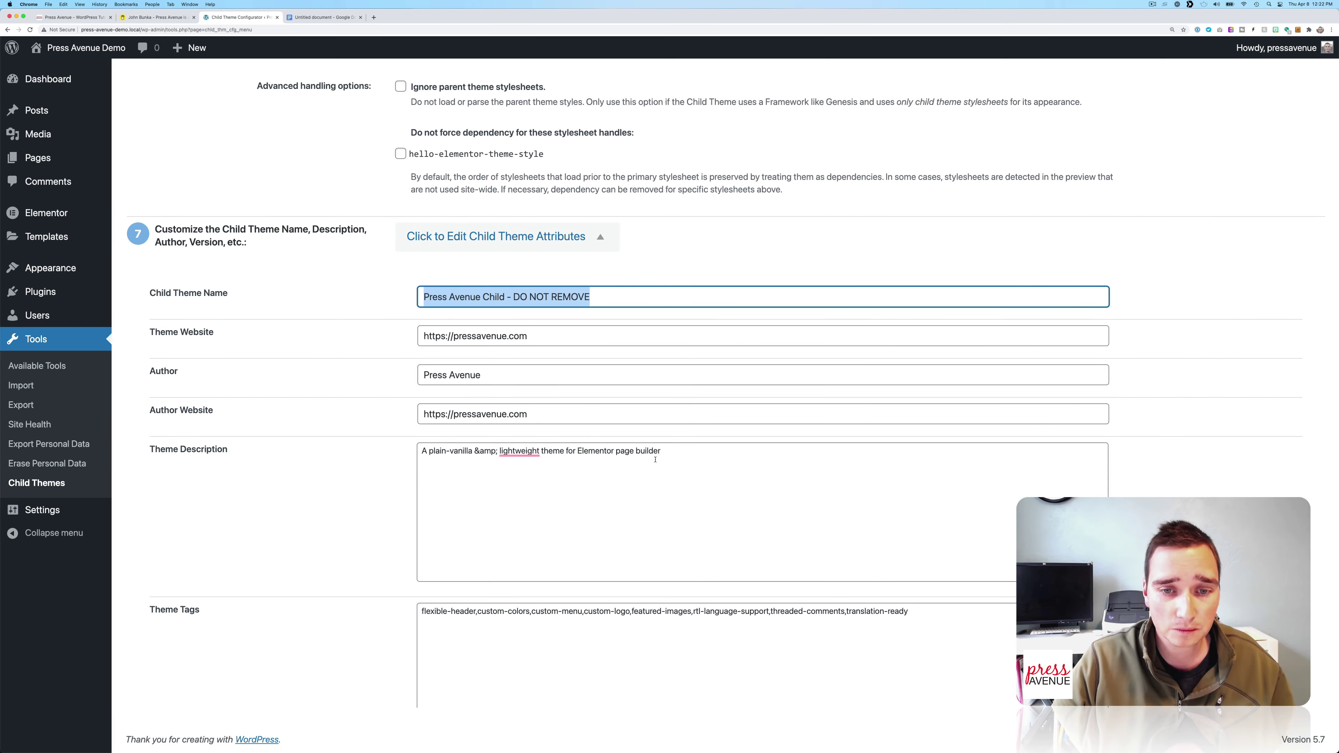
{"action": "key", "text": "super+c"}
{"action": "left_click", "coordinate": [655, 460]}
{"action": "key", "text": "super+a"}
{"action": "key", "text": "super+v"}
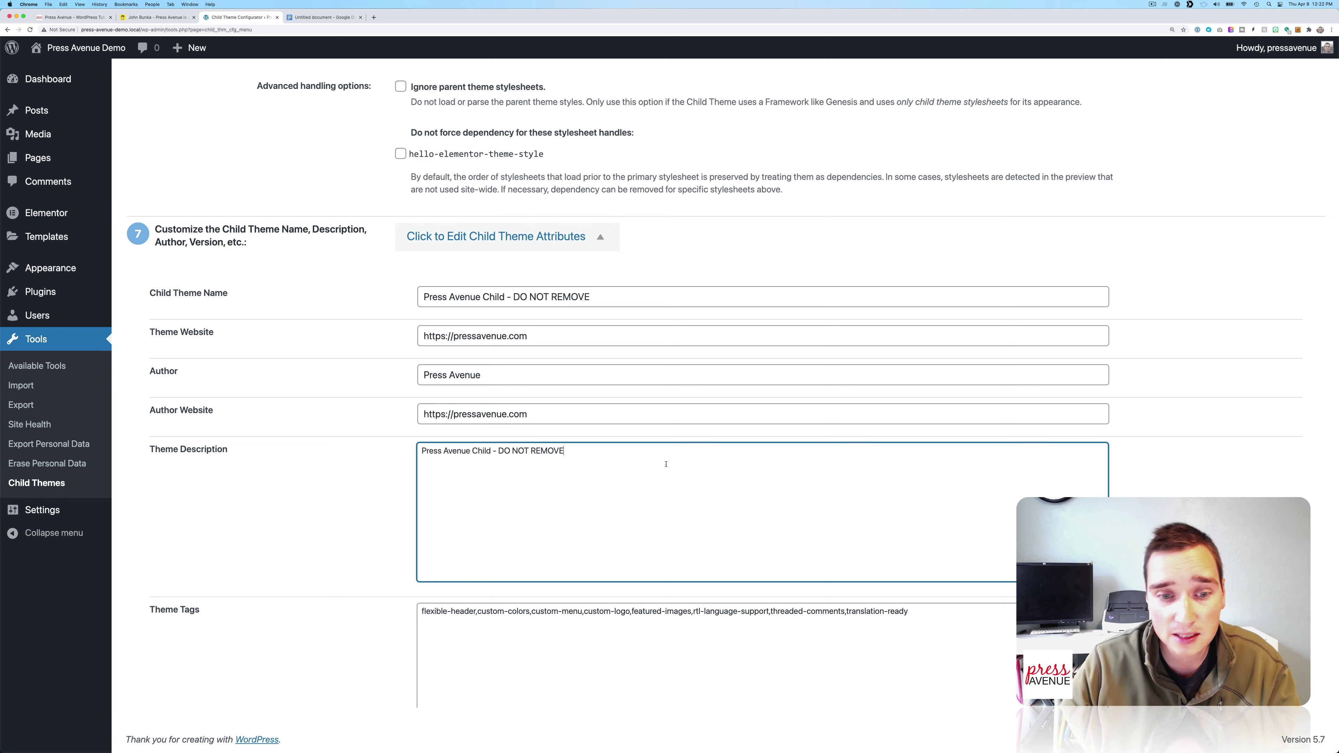
{"action": "scroll", "coordinate": [391, 486], "scroll_direction": "down", "scroll_amount": 5}
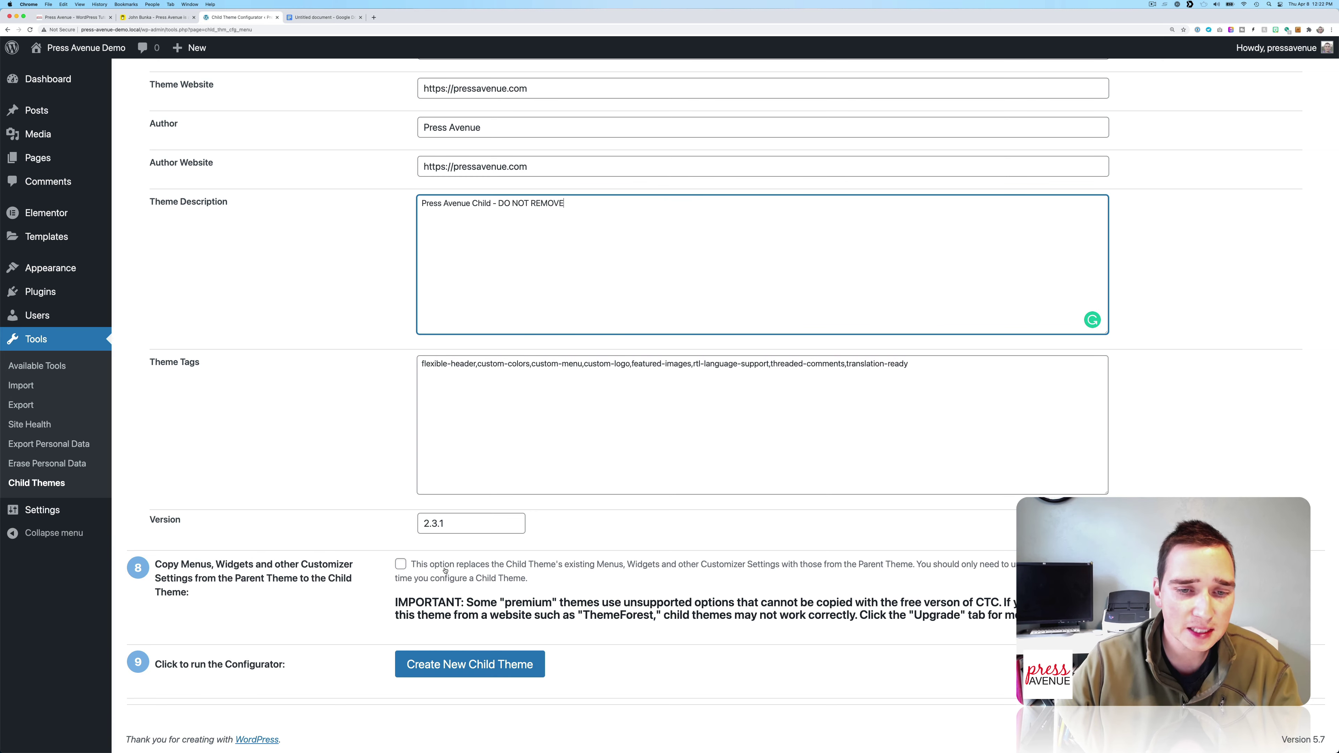
Generate the Press Avenue Child - DO NOT REMOVE child theme.
{"action": "left_click", "coordinate": [463, 664]}
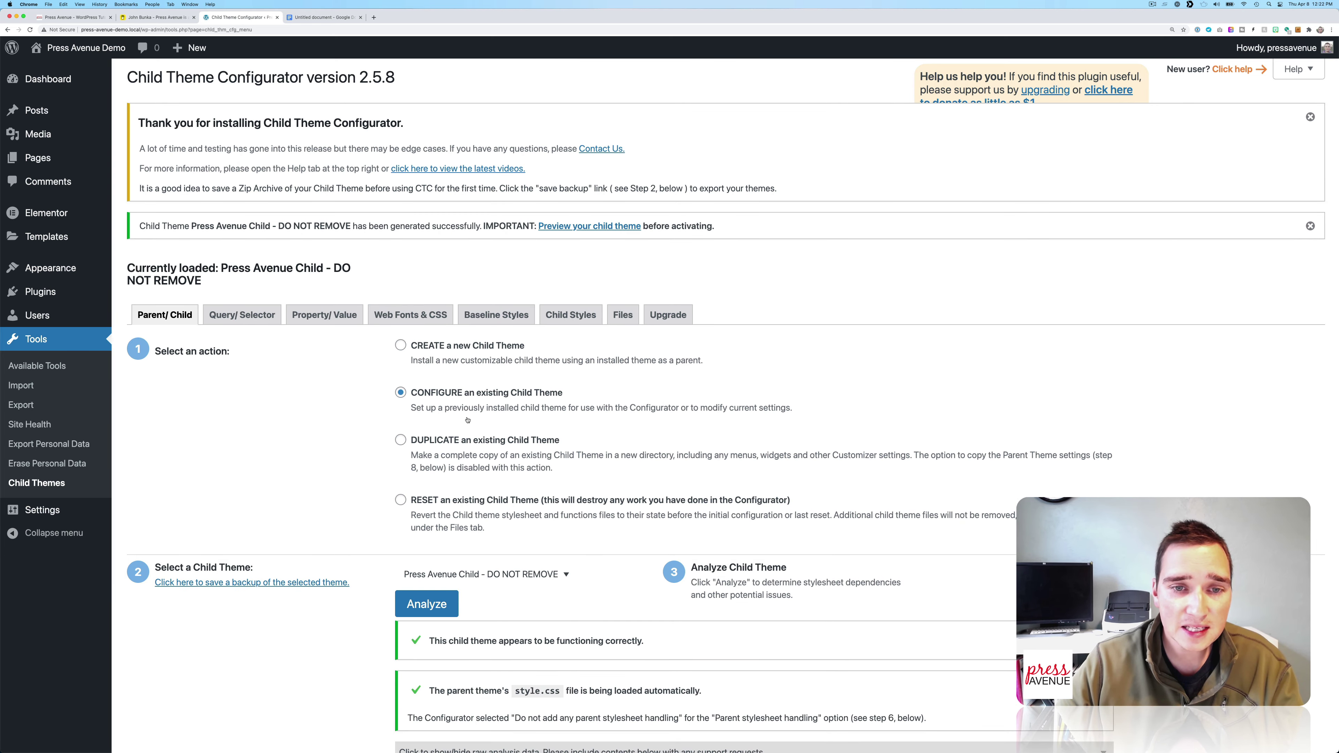
{"action": "scroll", "coordinate": [435, 421], "scroll_direction": "down", "scroll_amount": 4}
{"action": "scroll", "coordinate": [435, 421], "scroll_direction": "up", "scroll_amount": 3}
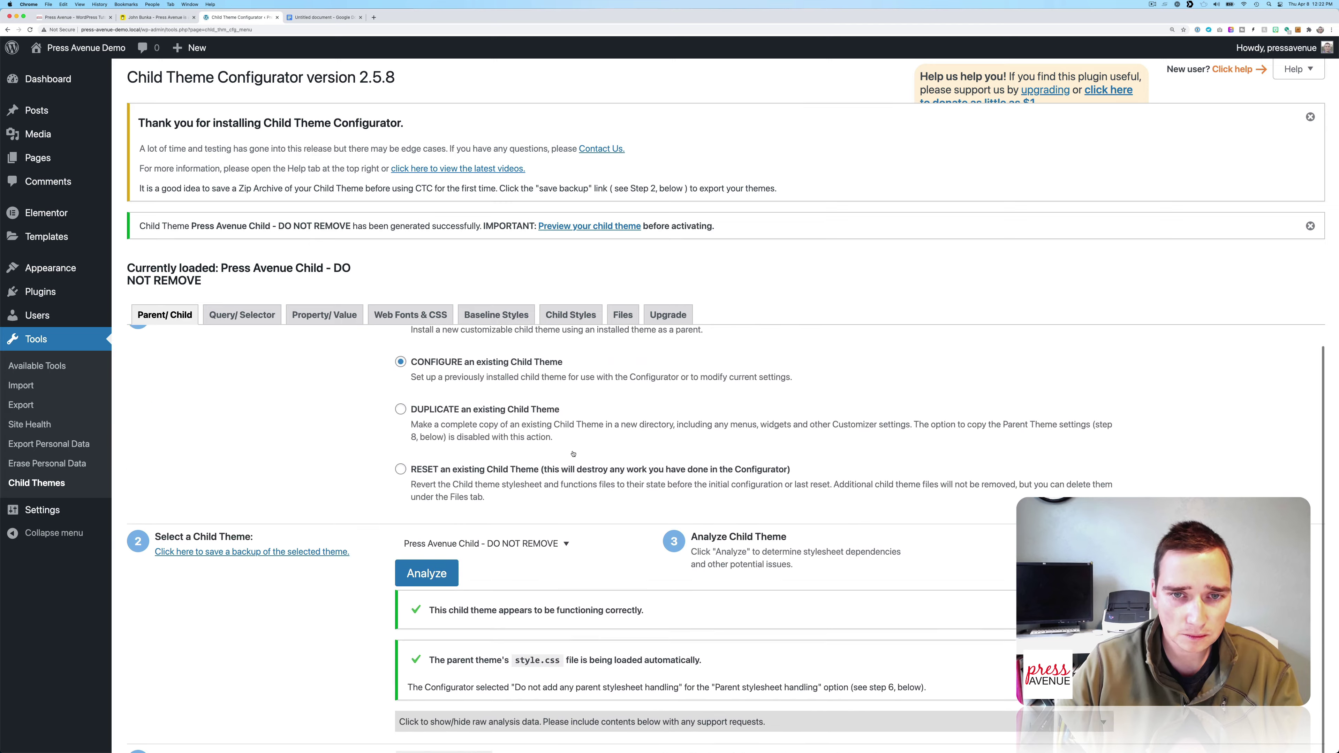
{"action": "scroll", "coordinate": [554, 448], "scroll_direction": "down", "scroll_amount": 6}
{"action": "scroll", "coordinate": [671, 470], "scroll_direction": "down", "scroll_amount": 7}
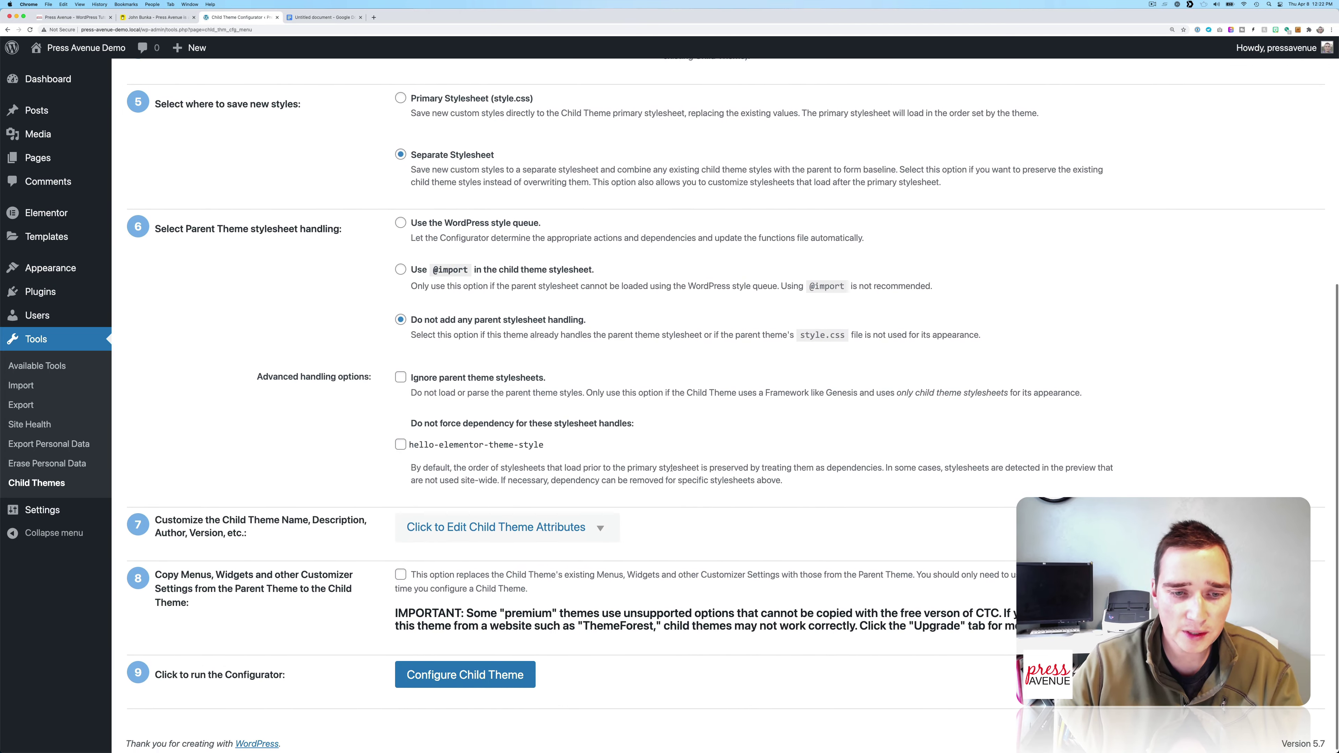
Activate the Press Avenue Child theme from Appearance > Themes.
{"action": "mouse_move", "coordinate": [50, 268]}
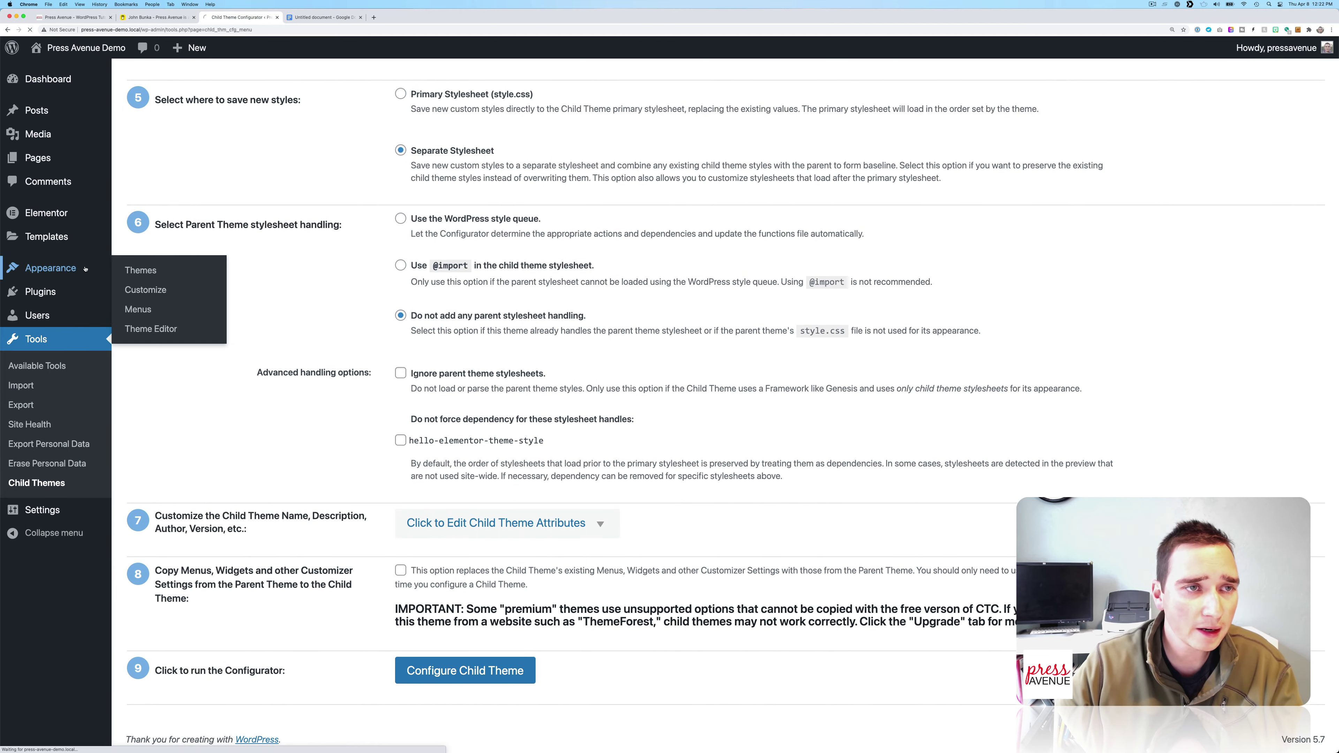
{"action": "left_click", "coordinate": [133, 264]}
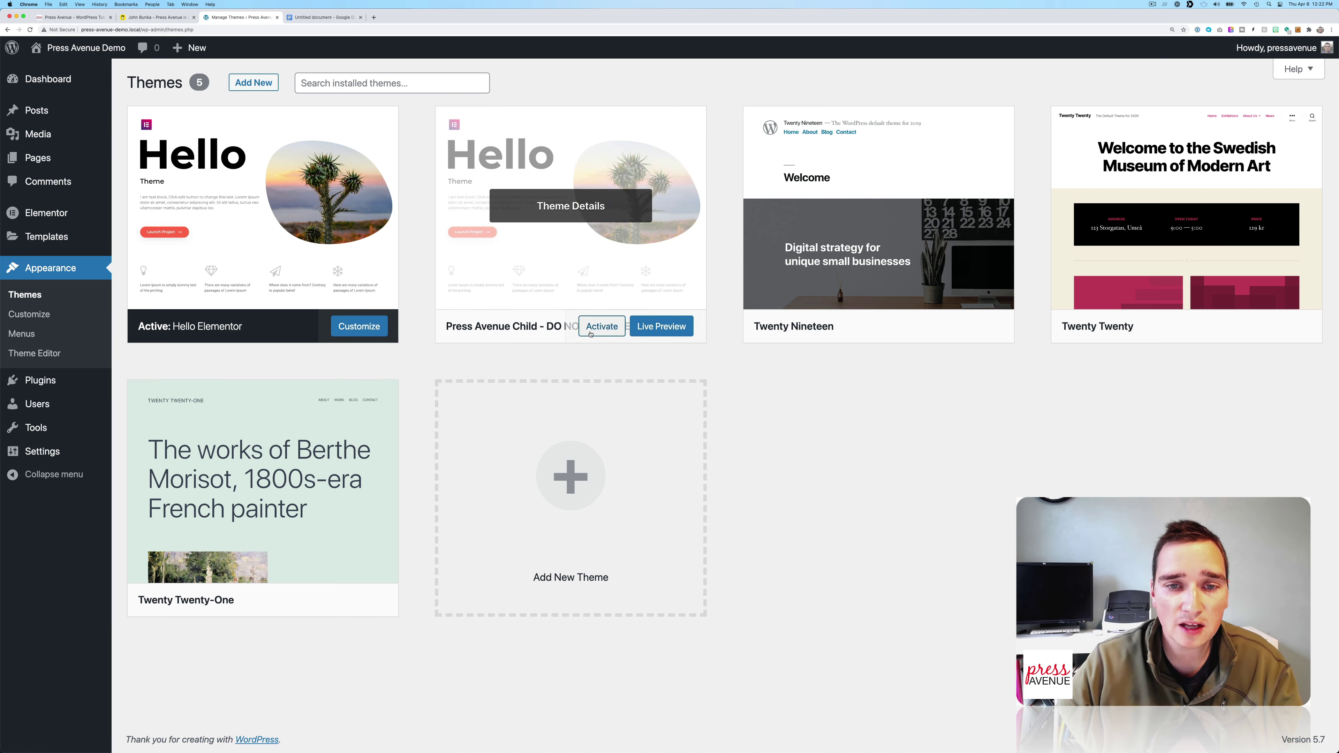
{"action": "left_click", "coordinate": [610, 331]}
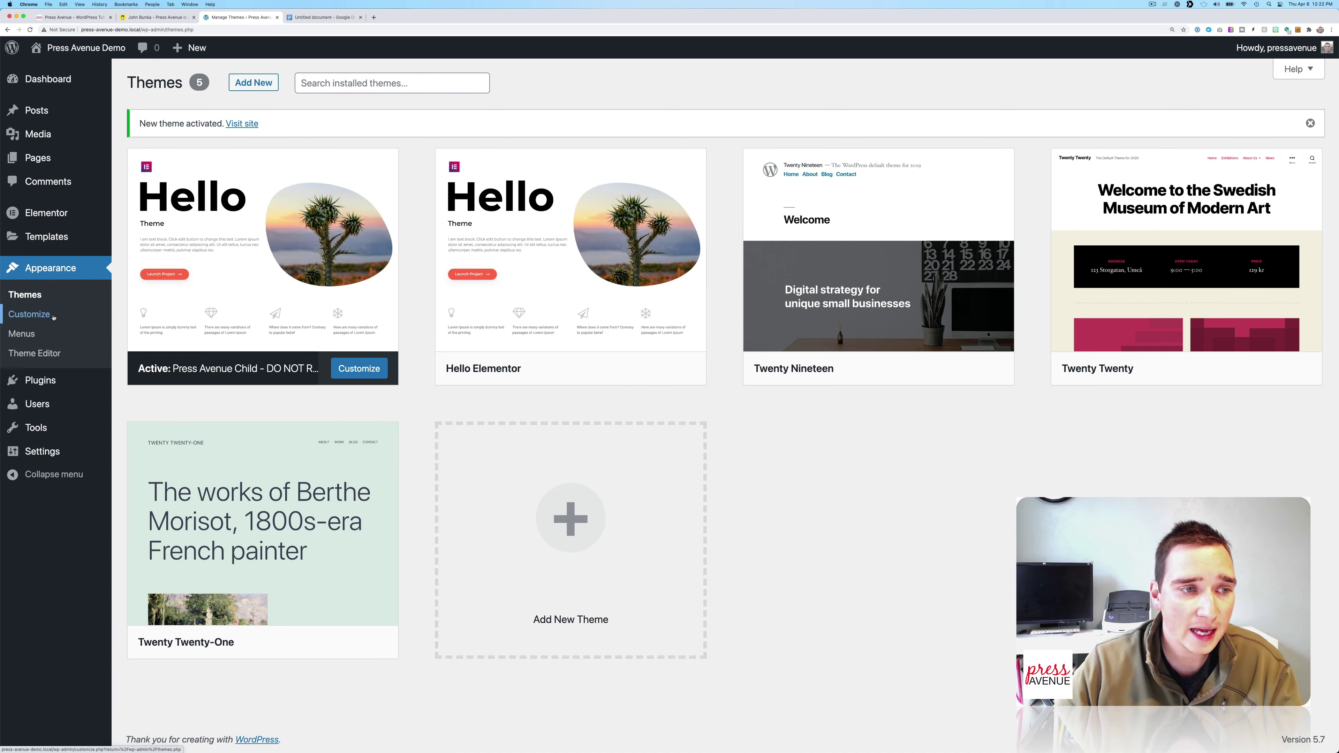
Open the Theme Editor past its warning and review the child theme's style.css header.
{"action": "left_click", "coordinate": [37, 353]}
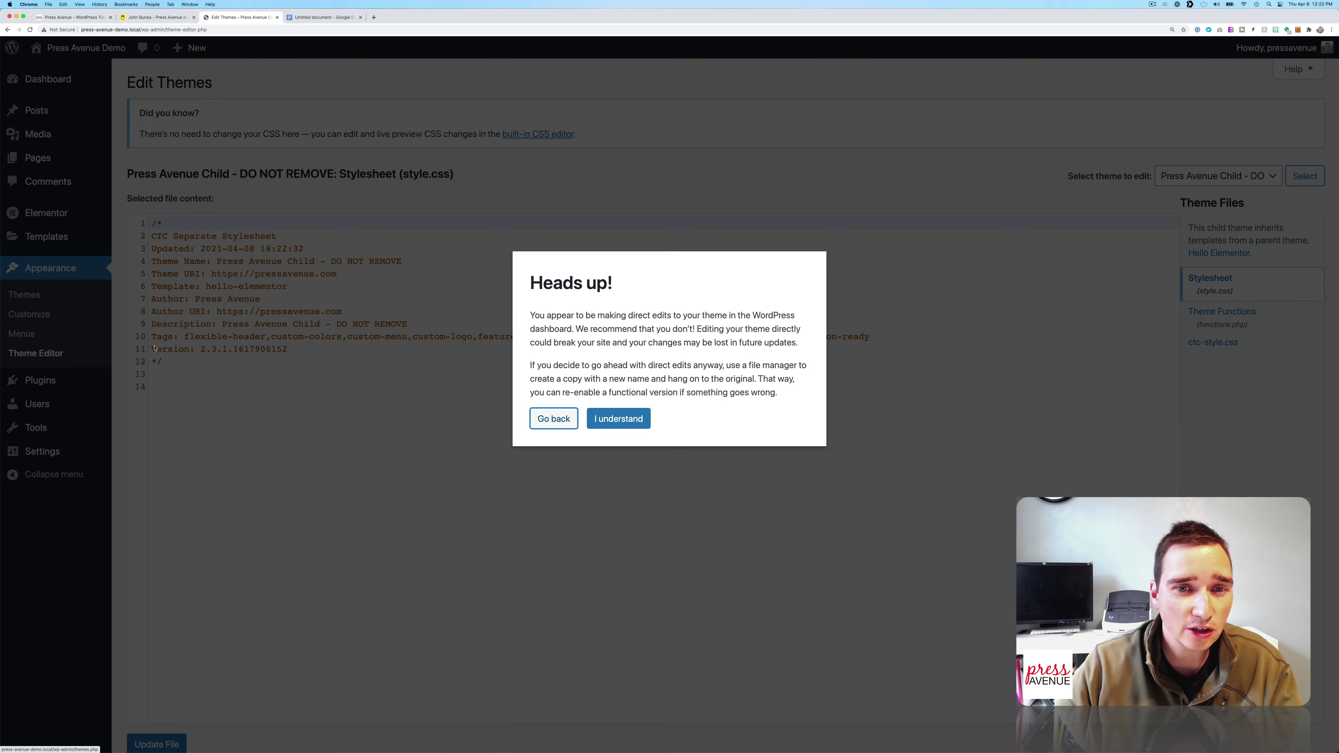
{"action": "left_click", "coordinate": [618, 418]}
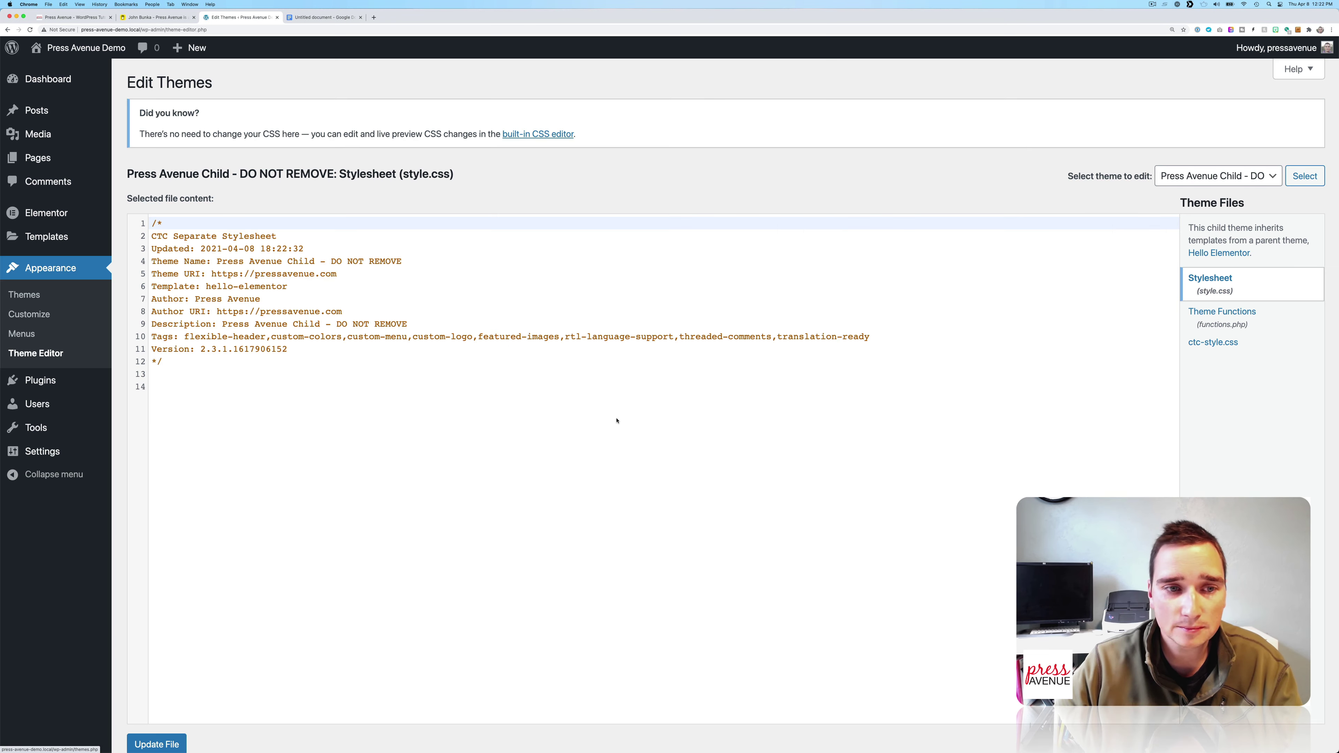
{"action": "left_click", "coordinate": [293, 287]}
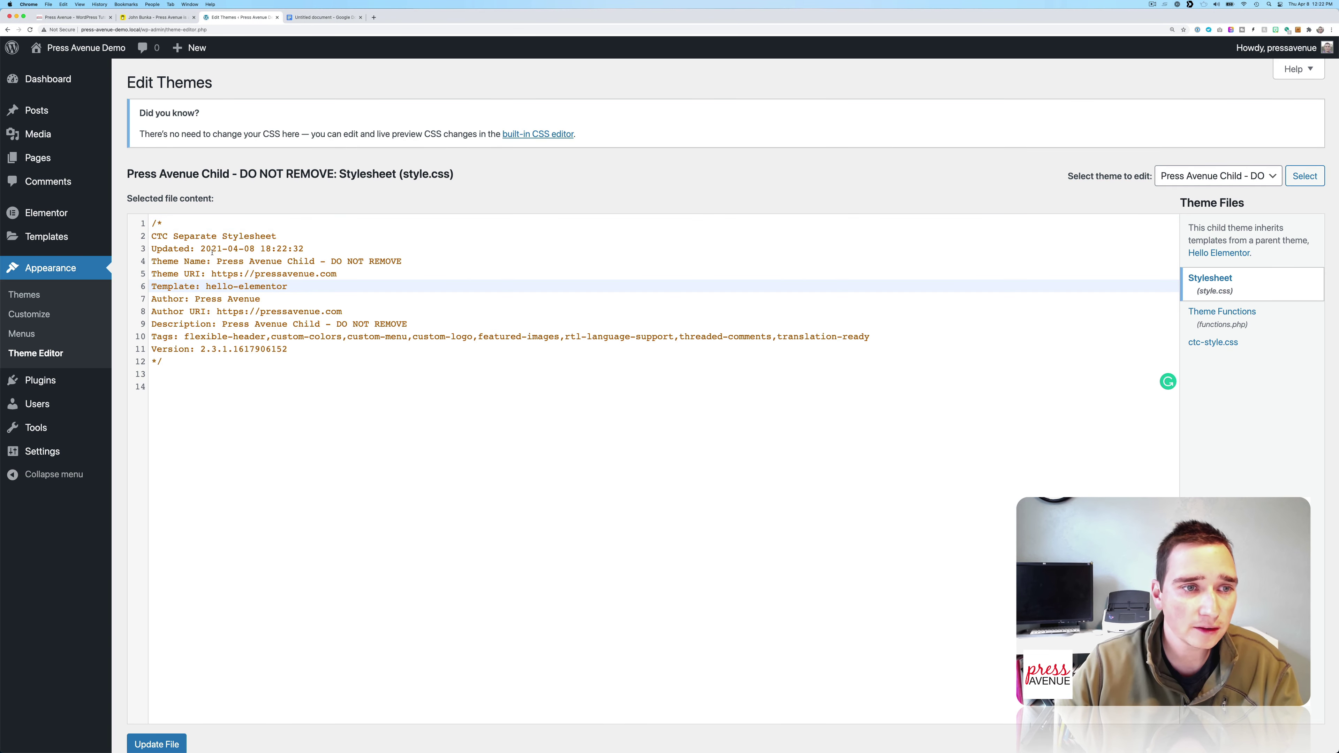
{"action": "left_click", "coordinate": [173, 237]}
{"action": "left_click_drag", "start_coordinate": [159, 237], "coordinate": [361, 258]}
{"action": "left_click", "coordinate": [222, 236]}
{"action": "left_click_drag", "start_coordinate": [252, 274], "coordinate": [293, 297]}
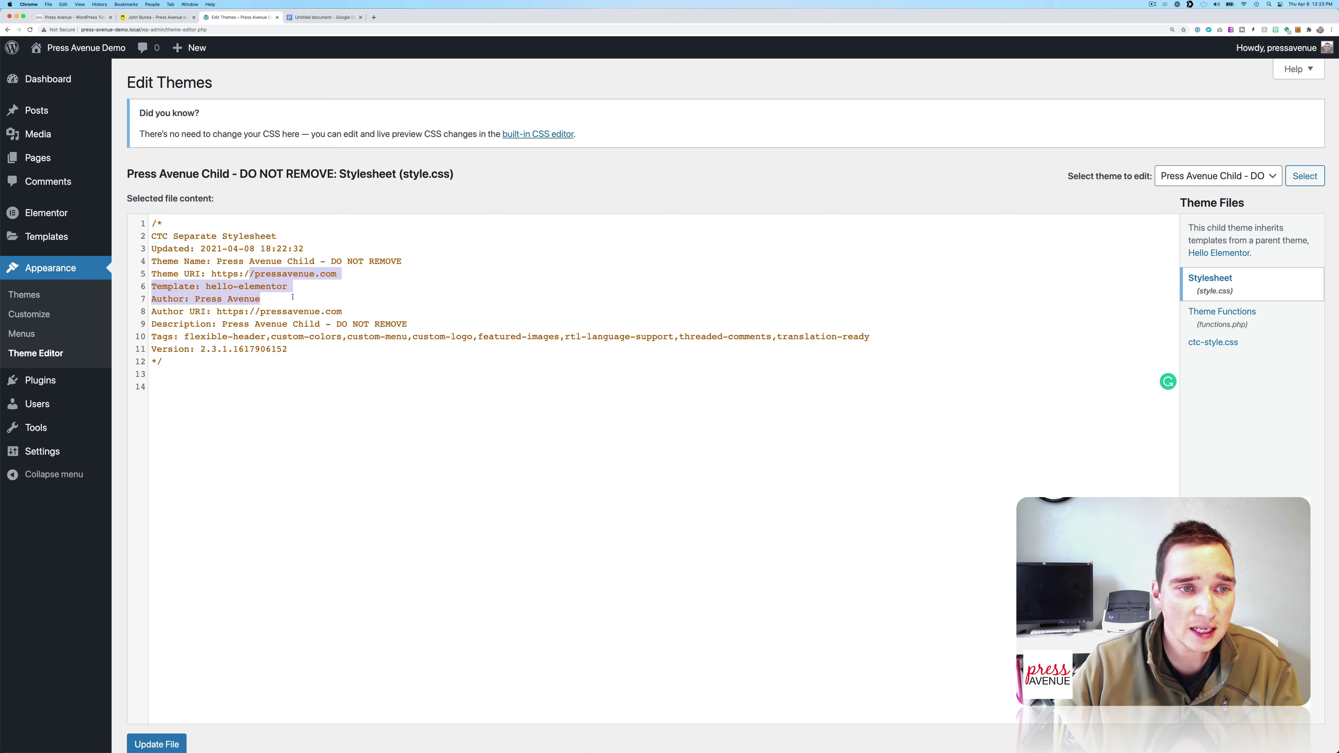
{"action": "left_click", "coordinate": [293, 297]}
{"action": "key", "text": "Down"}
{"action": "key", "text": "Down"}
{"action": "key", "text": "Down"}
{"action": "key", "text": "Down"}
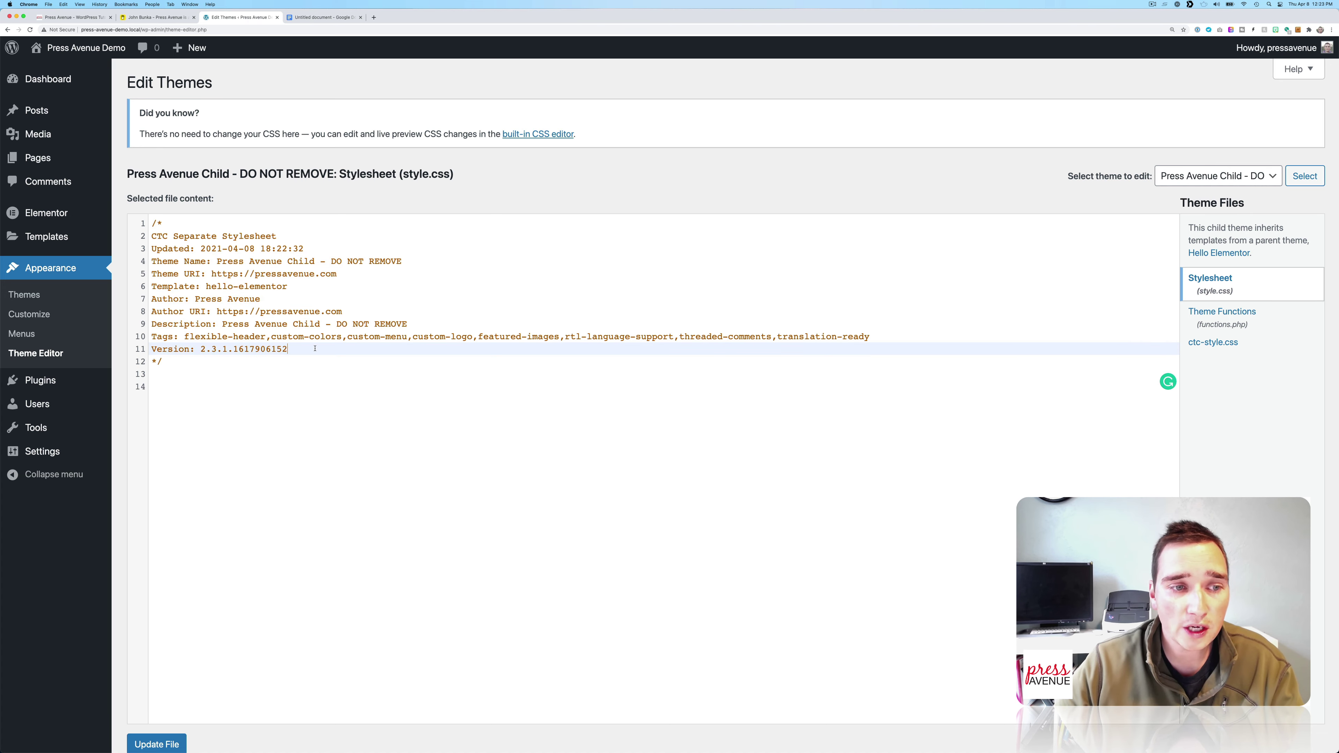
{"action": "key", "text": "Down"}
{"action": "key", "text": "Return"}
{"action": "key", "text": "Return"}
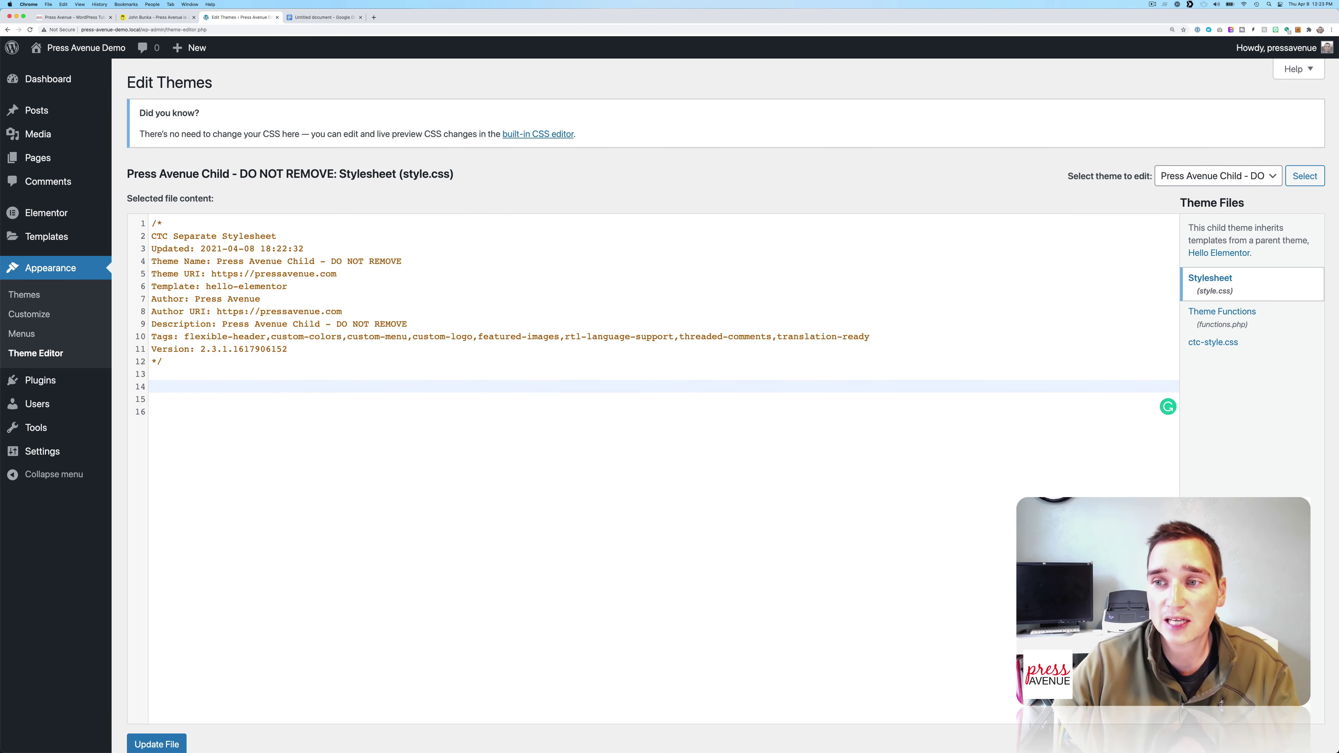
{"action": "scroll", "coordinate": [419, 360], "scroll_direction": "down", "scroll_amount": 2}
{"action": "scroll", "coordinate": [419, 360], "scroll_direction": "up", "scroll_amount": 2}
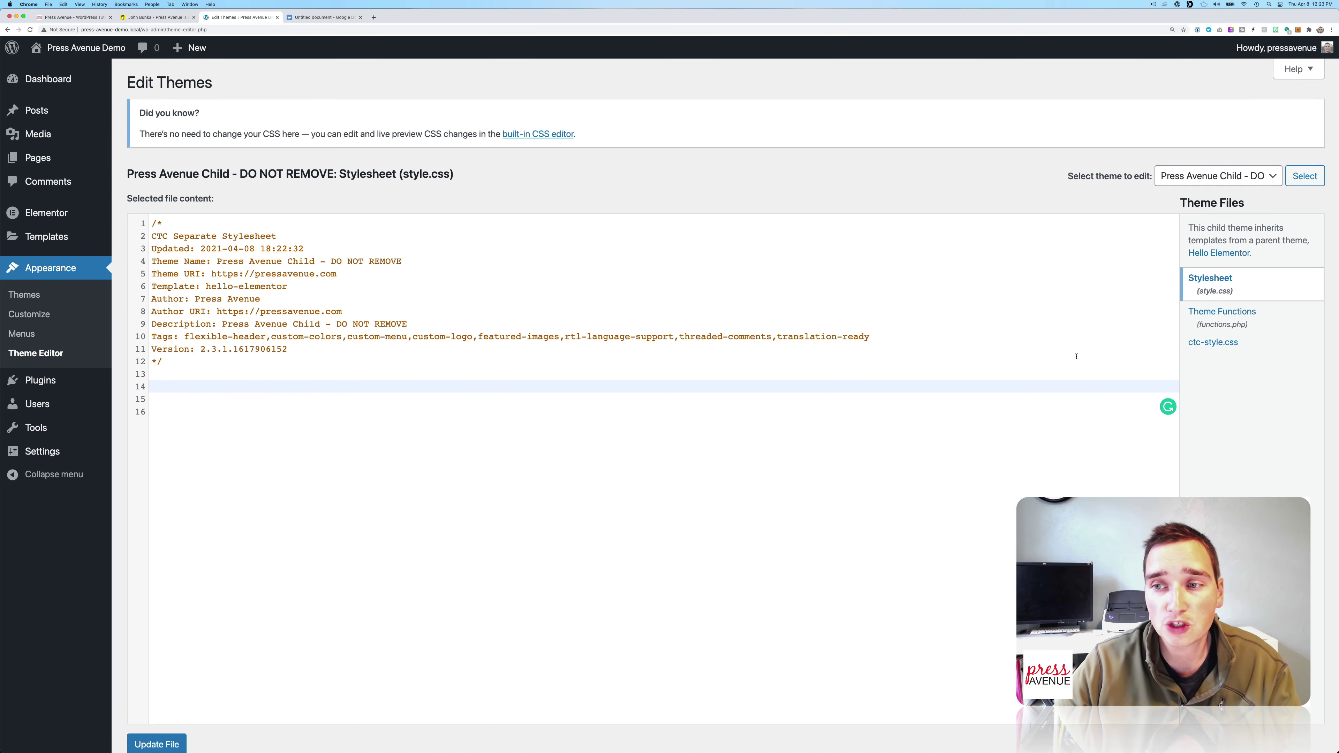
Switch to ctc-style.css, leaving style.css without saving the blank-line edits.
{"action": "left_click", "coordinate": [1212, 342]}
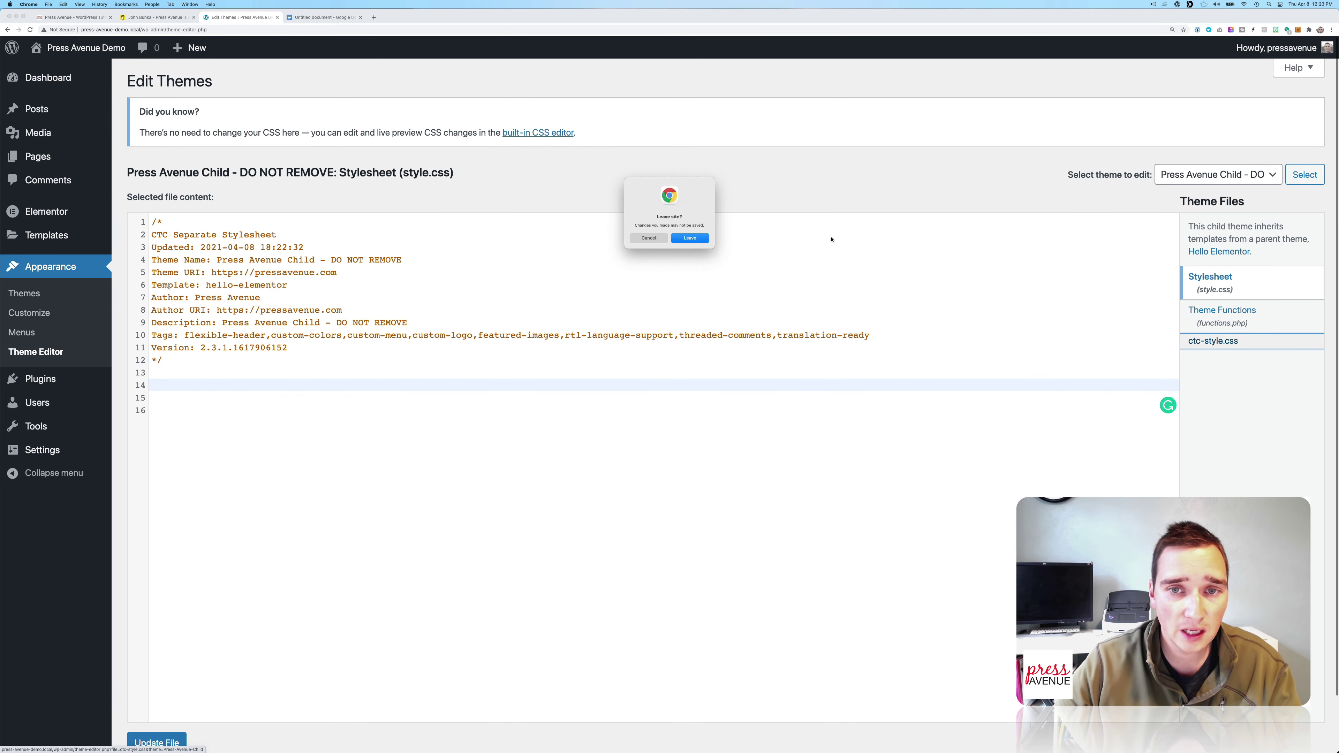
{"action": "left_click", "coordinate": [698, 240]}
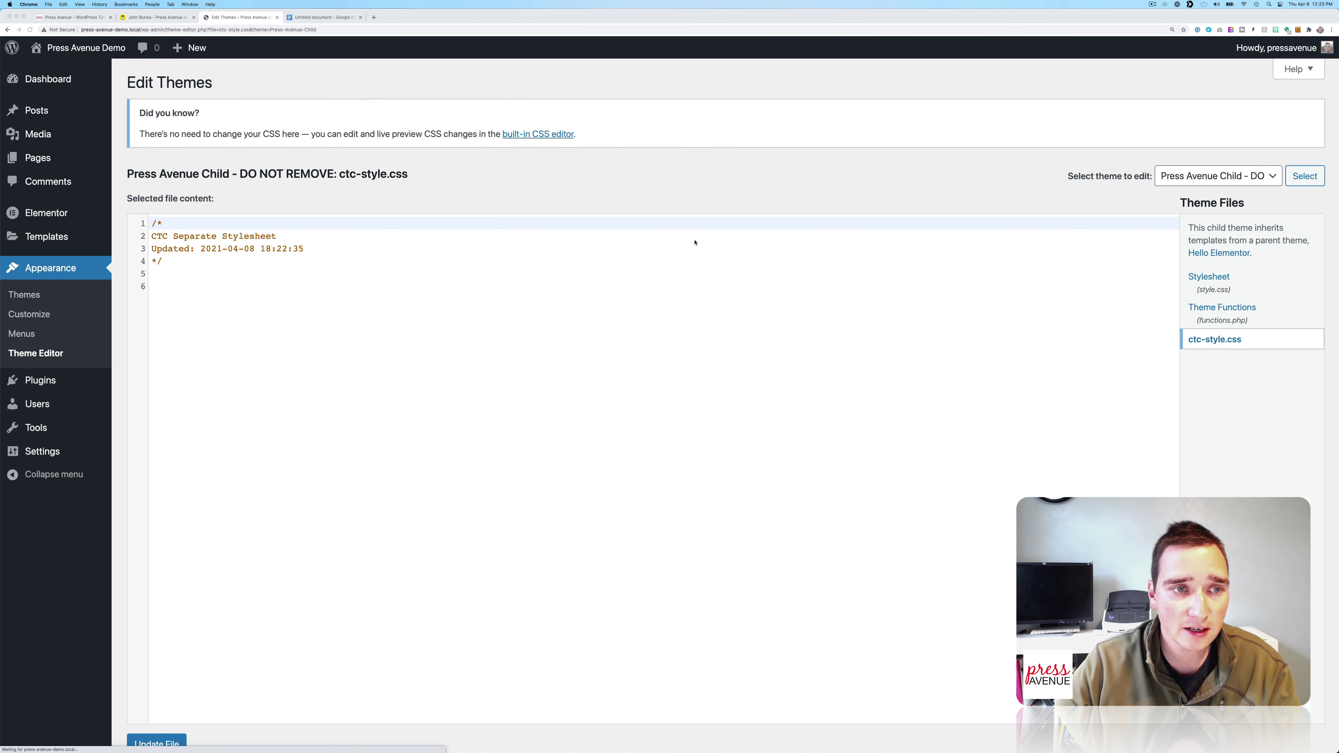
{"action": "left_click", "coordinate": [327, 285]}
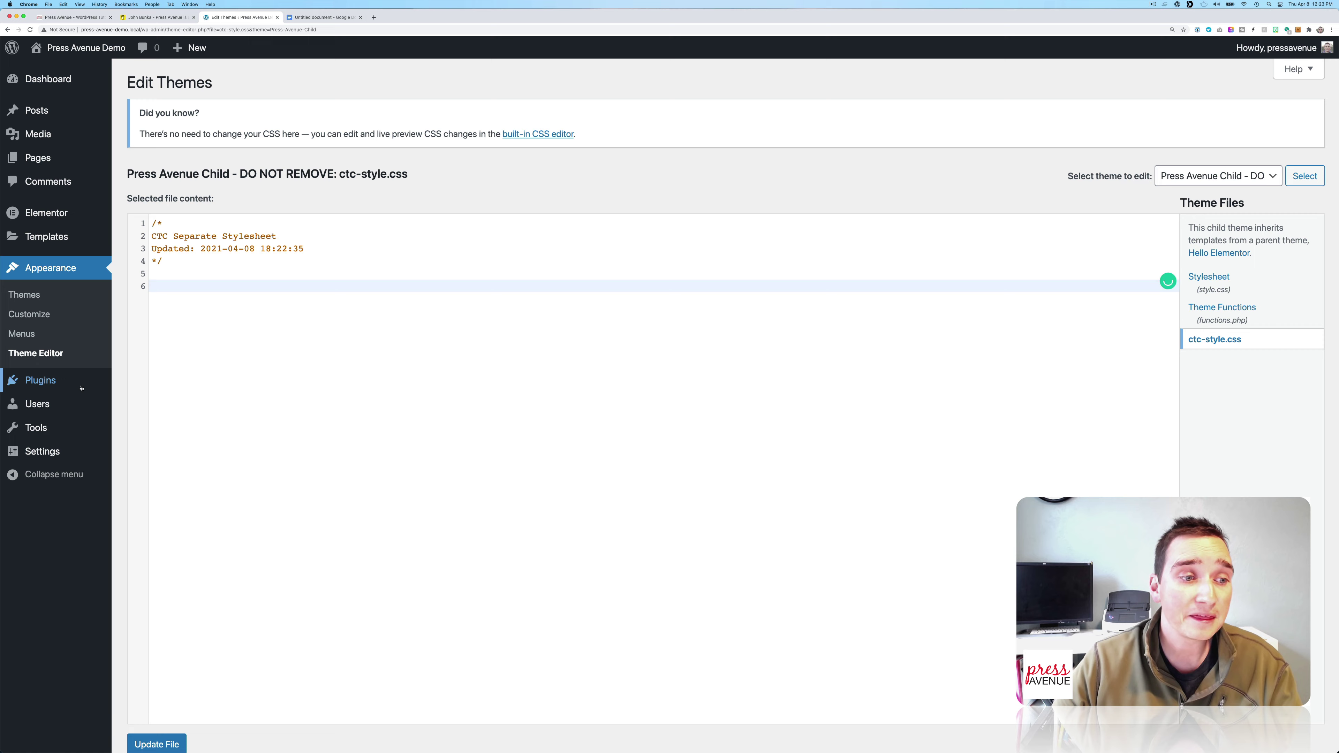
Deactivate and delete the Child Theme Configurator plugin from the installed plugins list, confirming removal.
{"action": "left_click", "coordinate": [40, 379]}
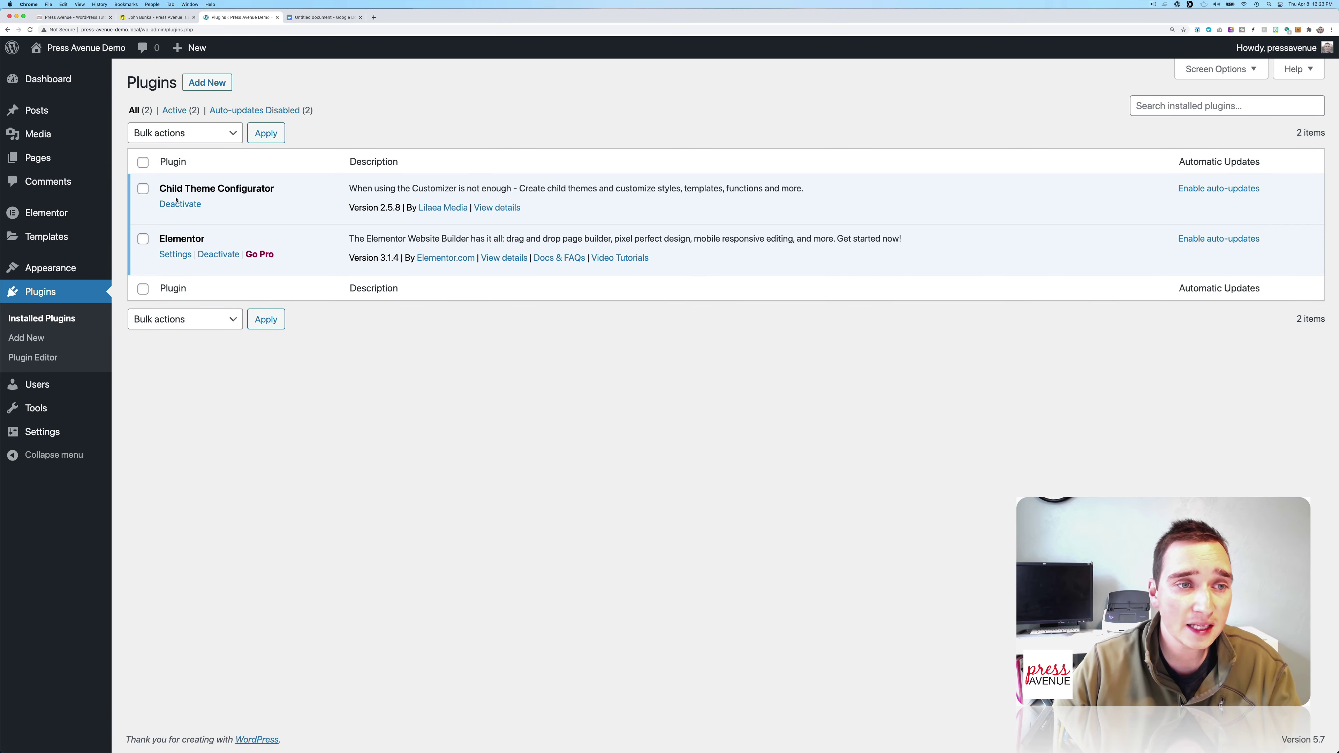
{"action": "left_click", "coordinate": [180, 204]}
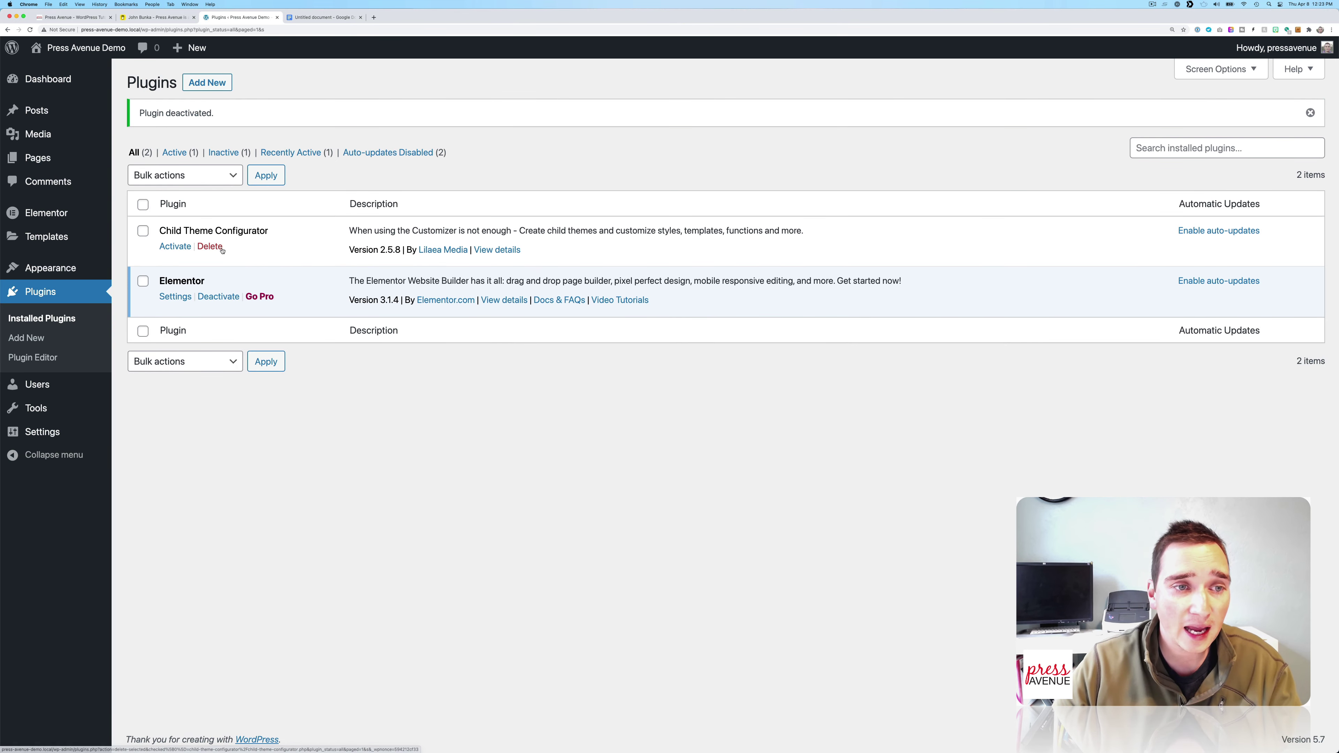
{"action": "left_click", "coordinate": [211, 247]}
{"action": "left_click", "coordinate": [729, 76]}
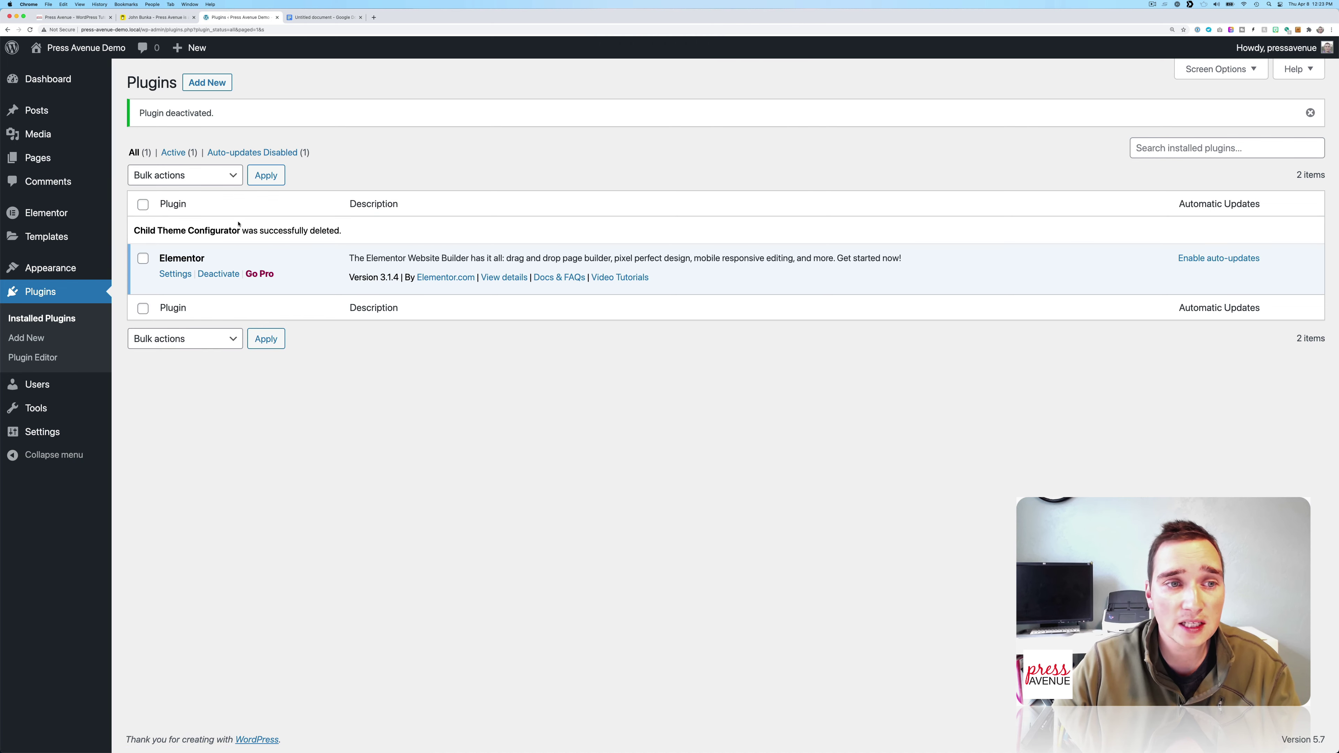